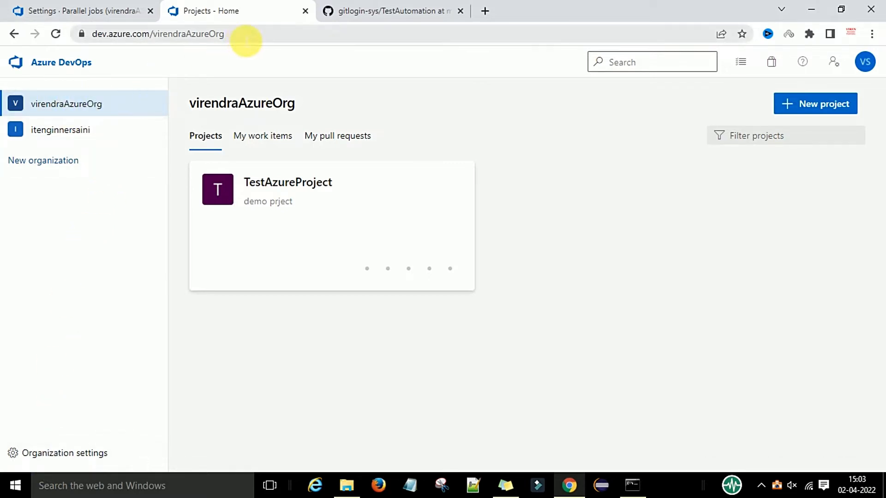
# Open the agent pools page in the organization's settings.
pyautogui.click(246, 37)
pyautogui.click(255, 35)
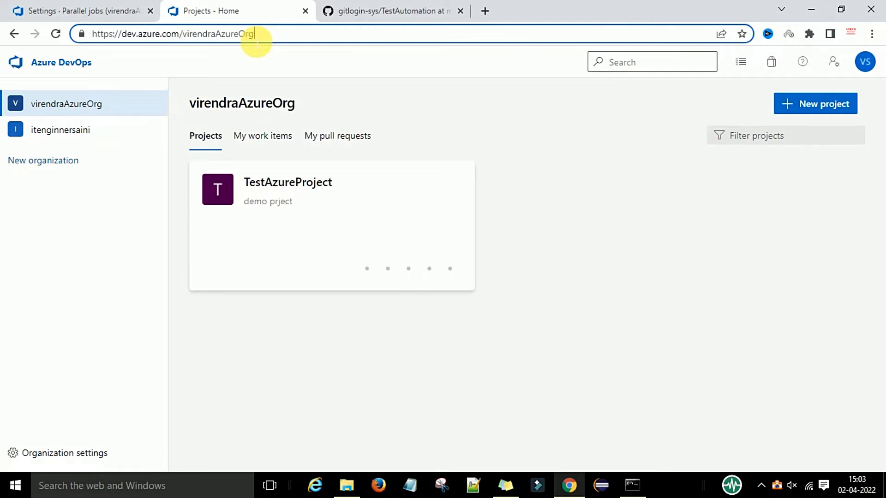
pyautogui.click(65, 454)
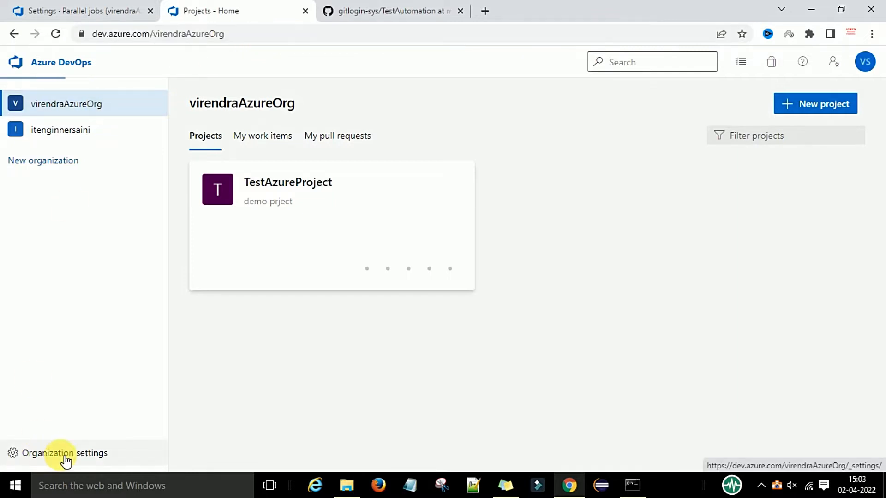
pyautogui.scroll(-2, 99, 298)
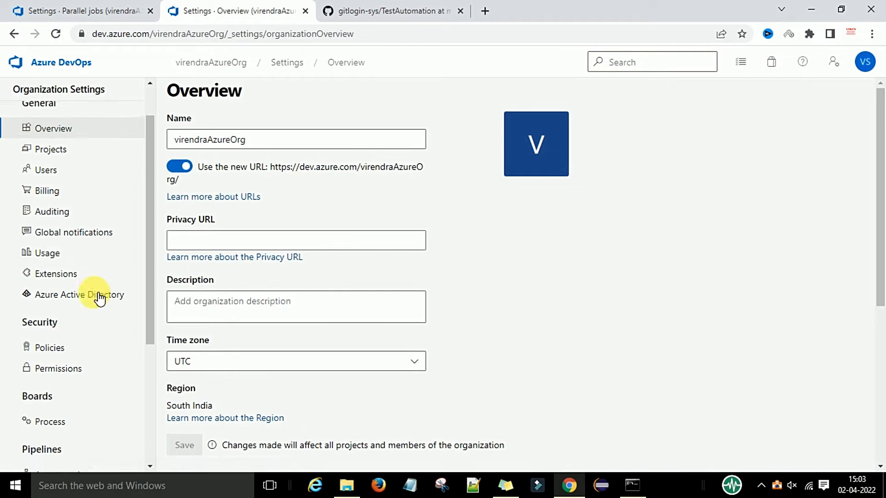
pyautogui.scroll(-5, 99, 298)
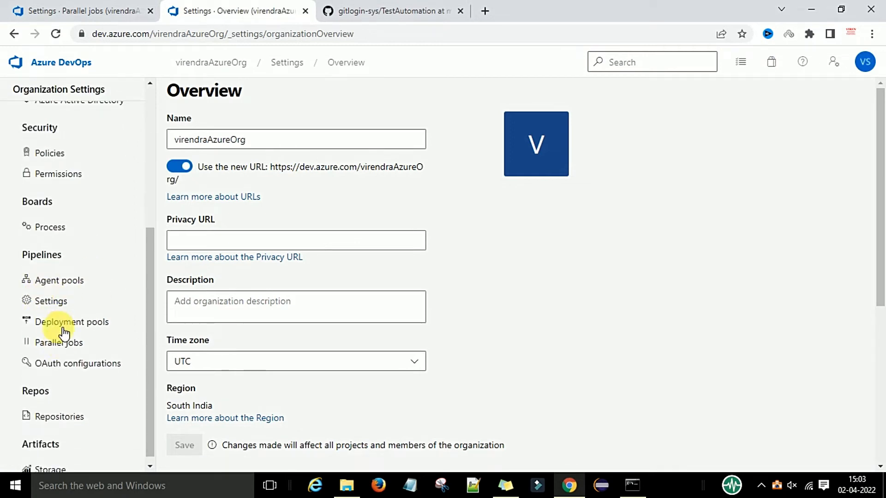
pyautogui.click(65, 285)
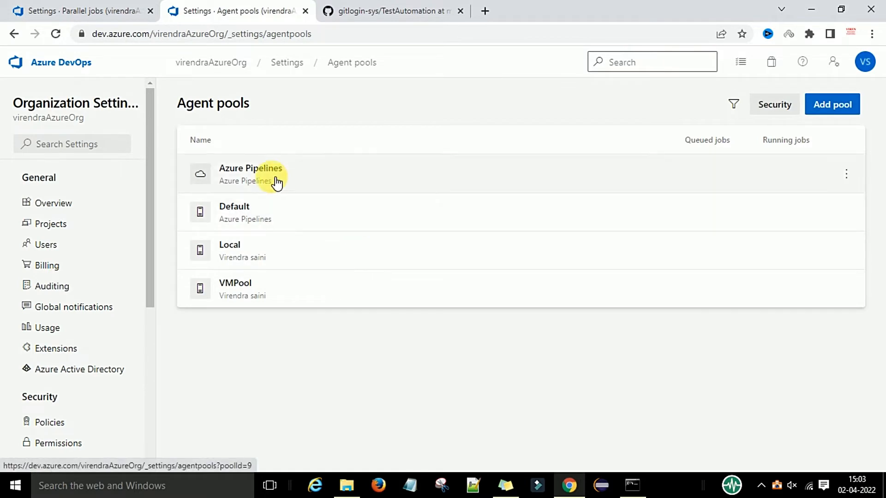
# Examine the agents available in the Azure Pipelines pool, and return to the agent pools list.
pyautogui.click(305, 183)
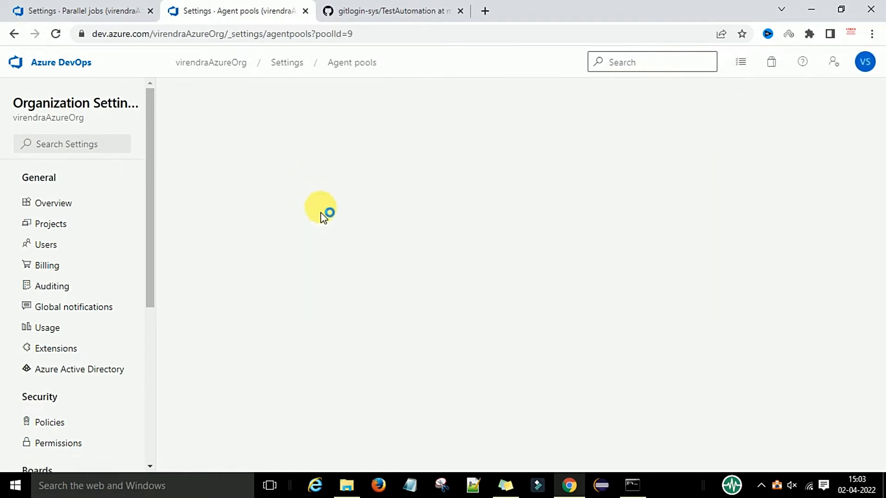
pyautogui.click(229, 134)
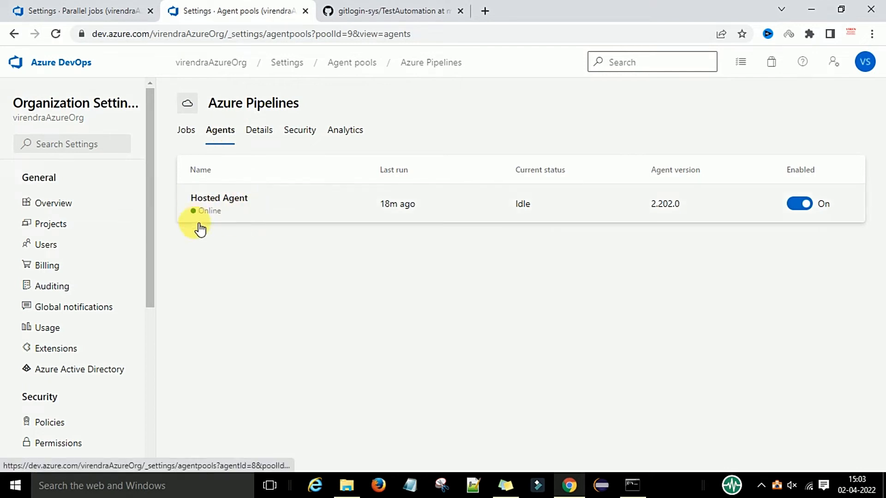
pyautogui.click(352, 63)
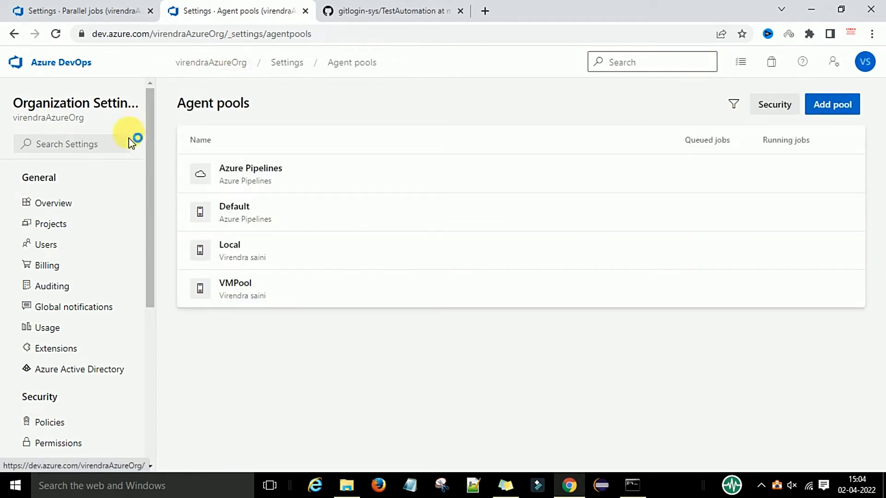
# Open the TestAzureProject project from the organization's home page and display its repository files.
pyautogui.click(69, 69)
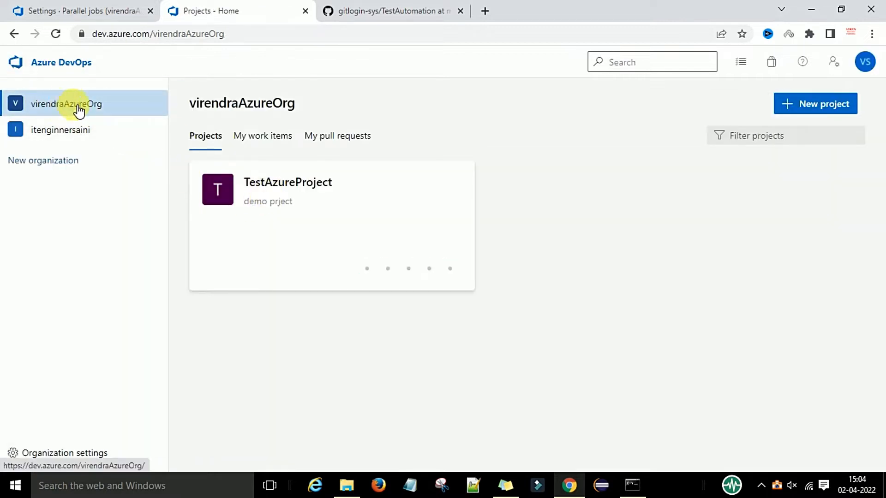
pyautogui.click(286, 185)
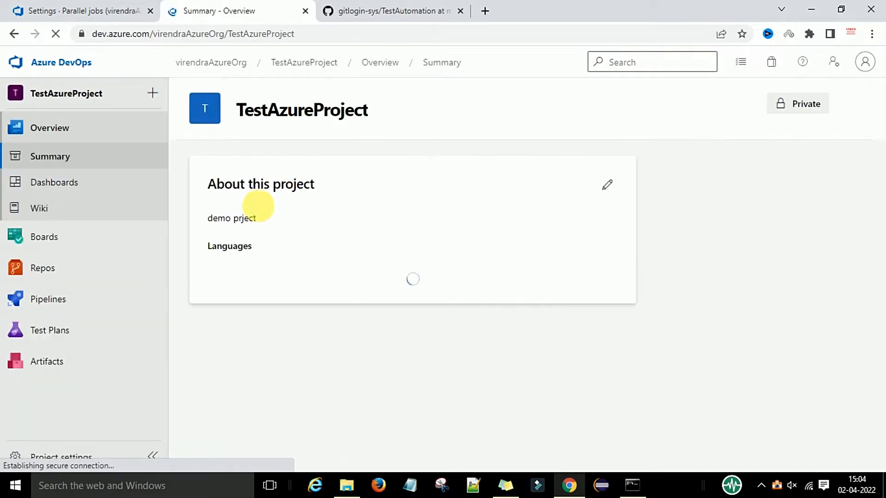
pyautogui.click(51, 272)
pyautogui.click(98, 221)
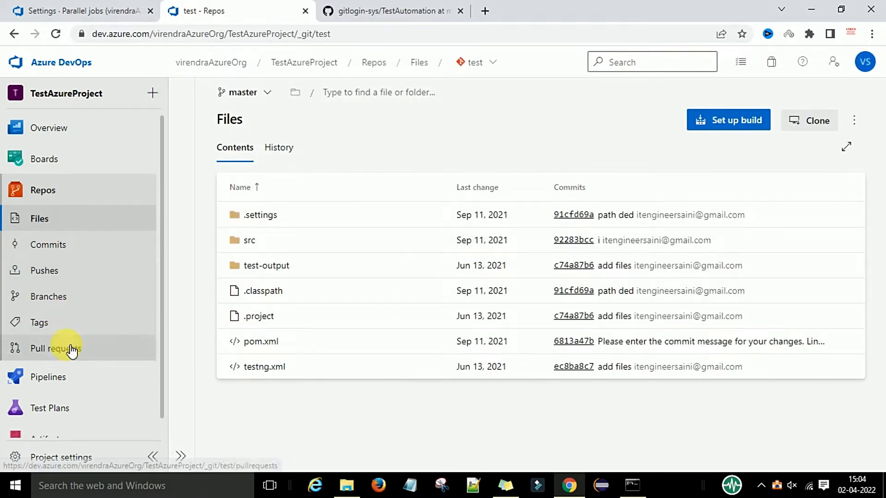
# Start a new pipeline in TestAzureProject using the classic editor instead of YAML.
pyautogui.click(50, 376)
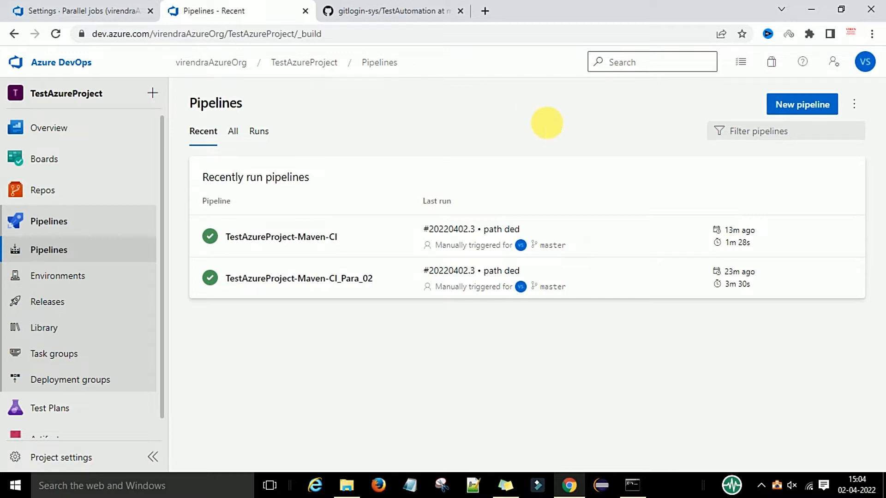
pyautogui.click(796, 108)
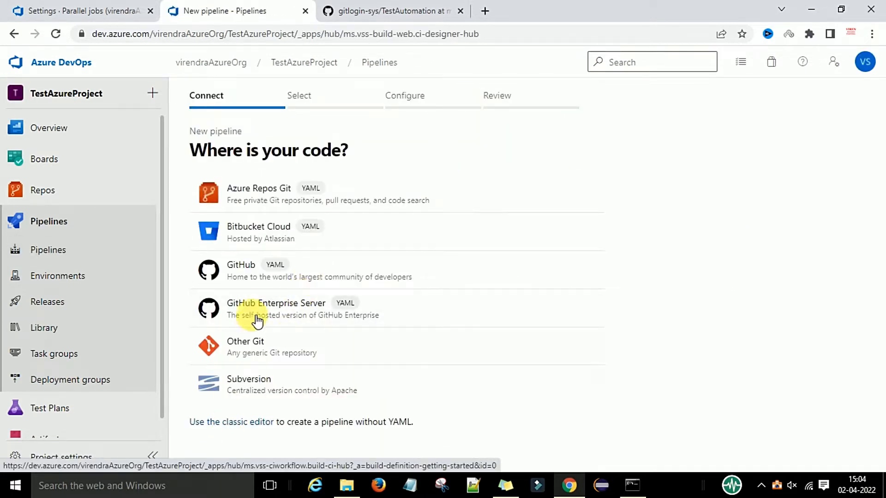
pyautogui.click(247, 425)
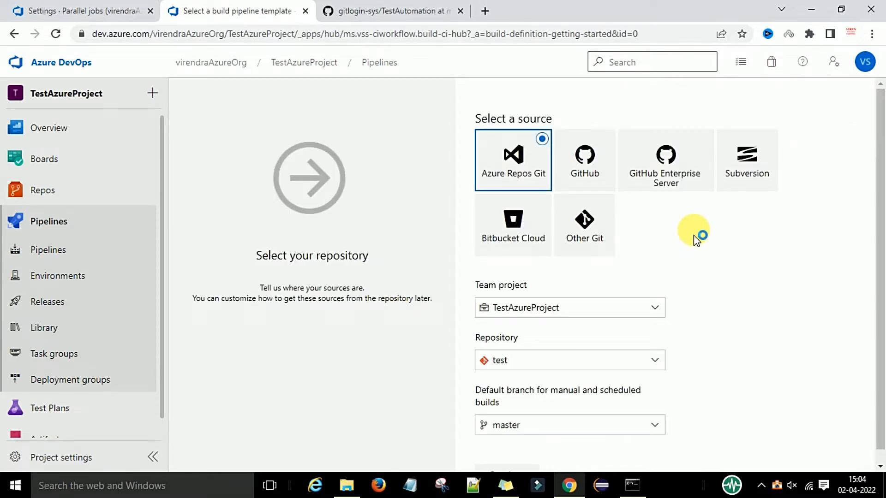
# Set the pipeline source to GitHub and select the TestAutomation repository.
pyautogui.click(583, 166)
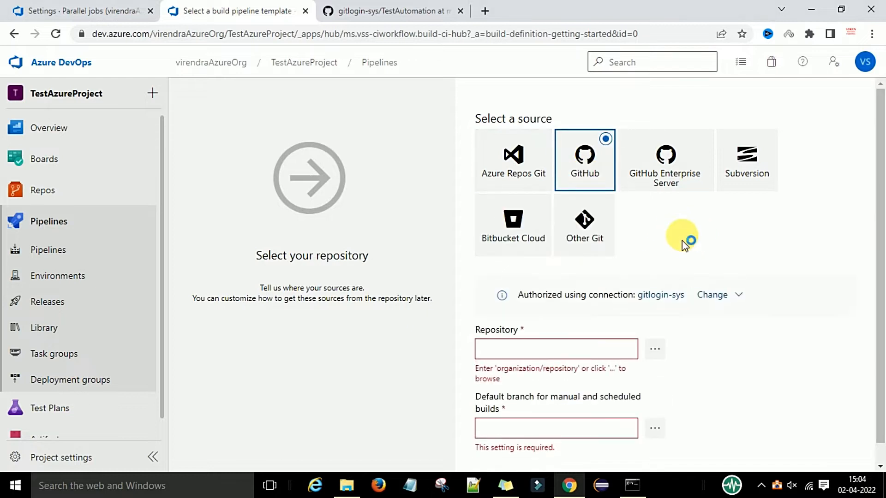
pyautogui.scroll(-1, 681, 239)
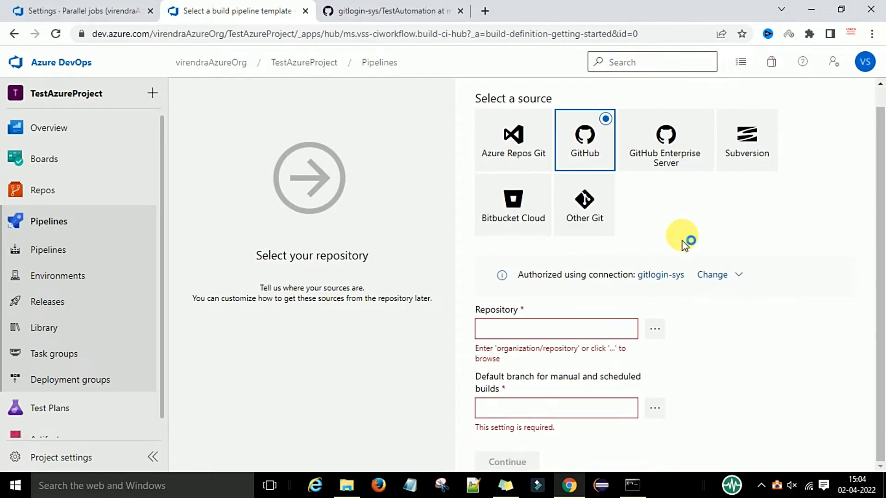
pyautogui.click(654, 328)
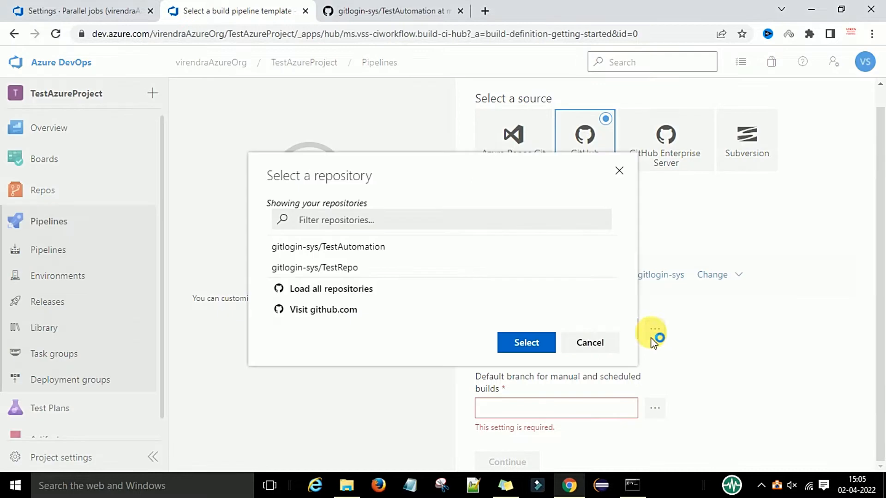
pyautogui.click(361, 250)
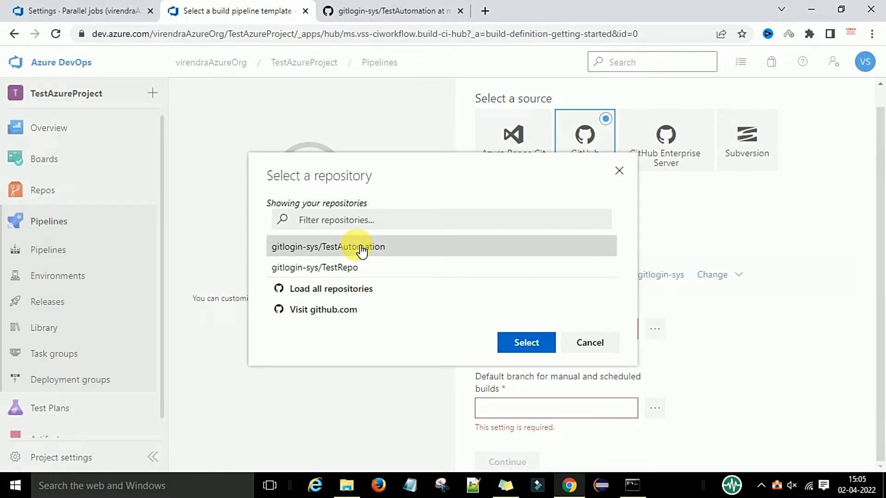
pyautogui.click(520, 342)
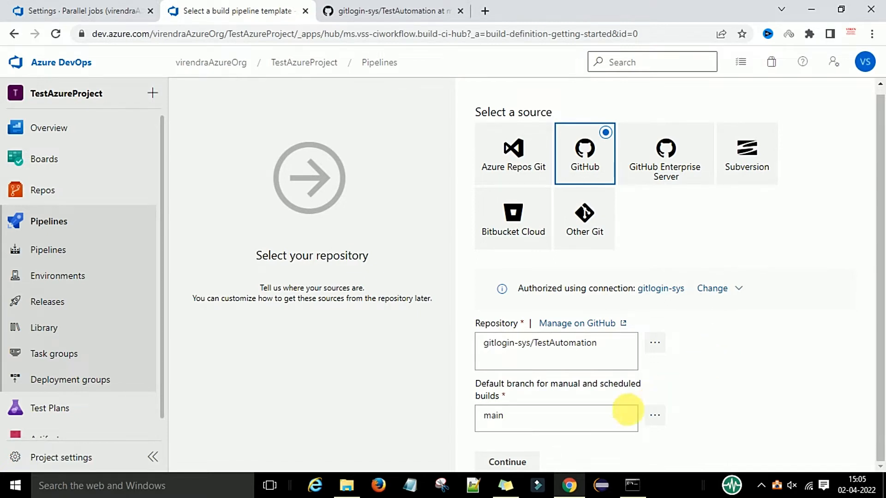
# Set the default branch for manual and scheduled builds to master and continue to template selection.
pyautogui.click(656, 417)
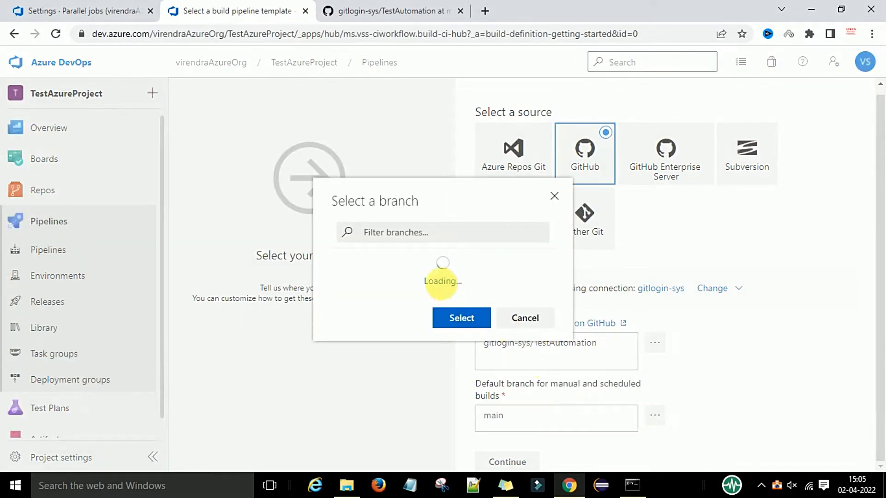
pyautogui.click(366, 283)
pyautogui.click(436, 317)
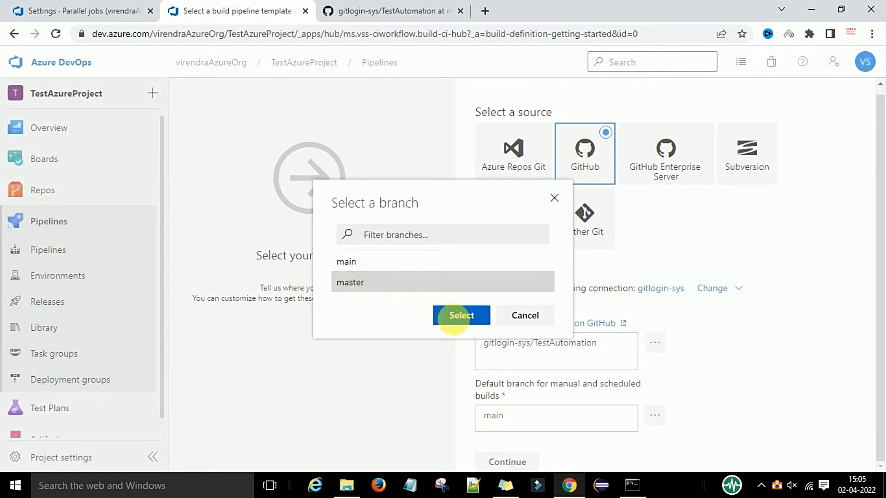
pyautogui.scroll(-1, 763, 374)
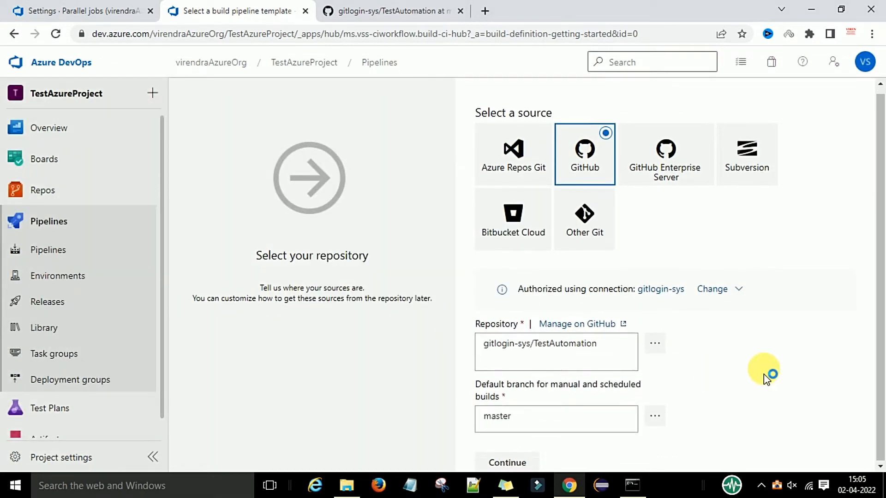
pyautogui.click(508, 462)
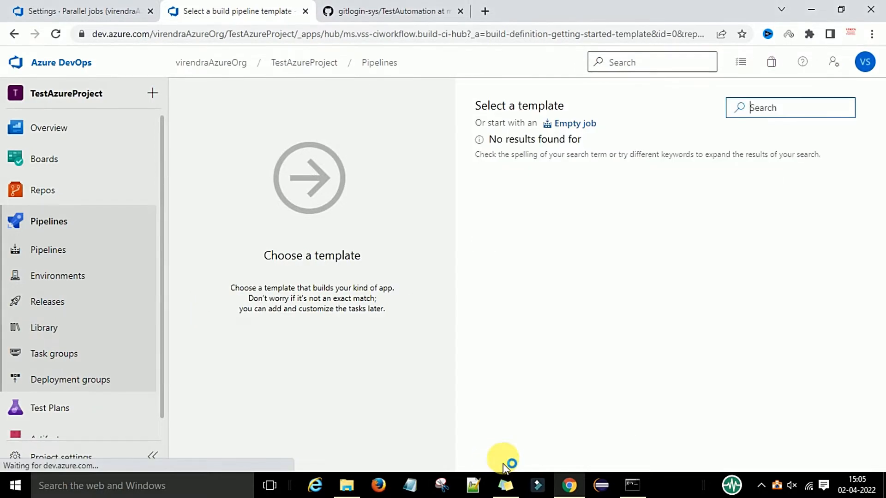
# Apply the featured Maven template to the new pipeline.
pyautogui.scroll(-1, 692, 306)
pyautogui.scroll(-1, 695, 306)
pyautogui.scroll(2, 645, 276)
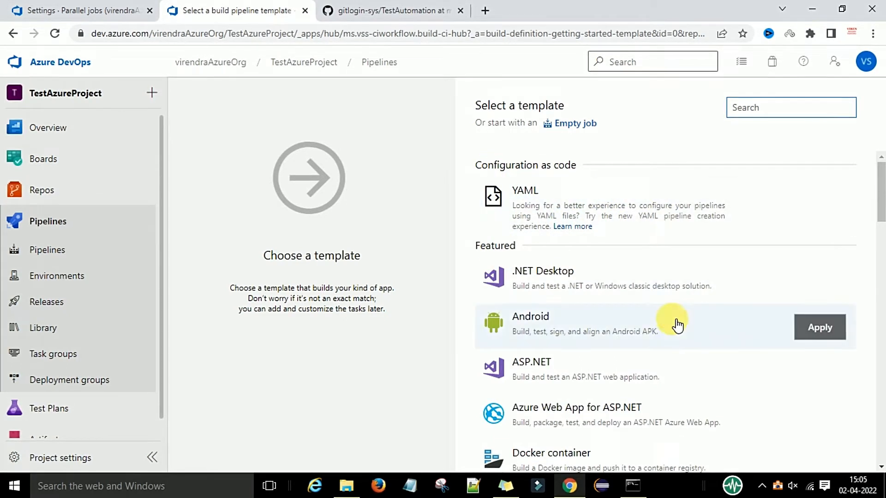
pyautogui.scroll(-2, 677, 325)
pyautogui.scroll(-1, 673, 317)
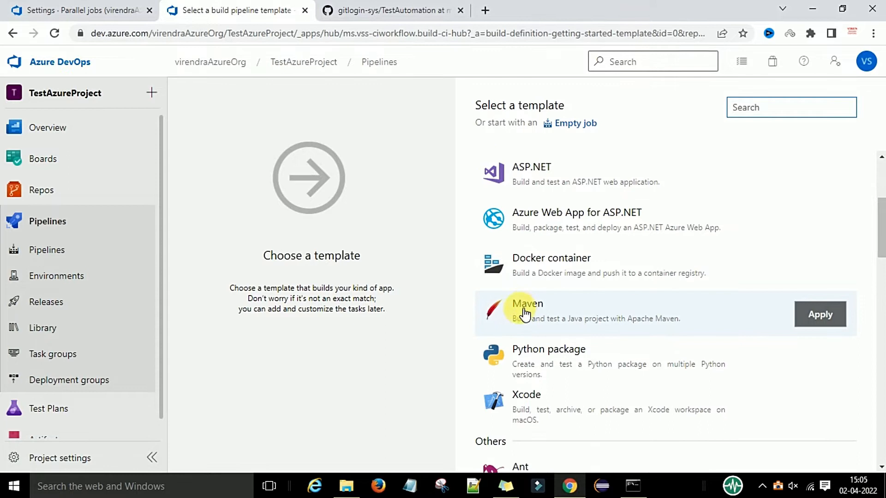
pyautogui.click(828, 315)
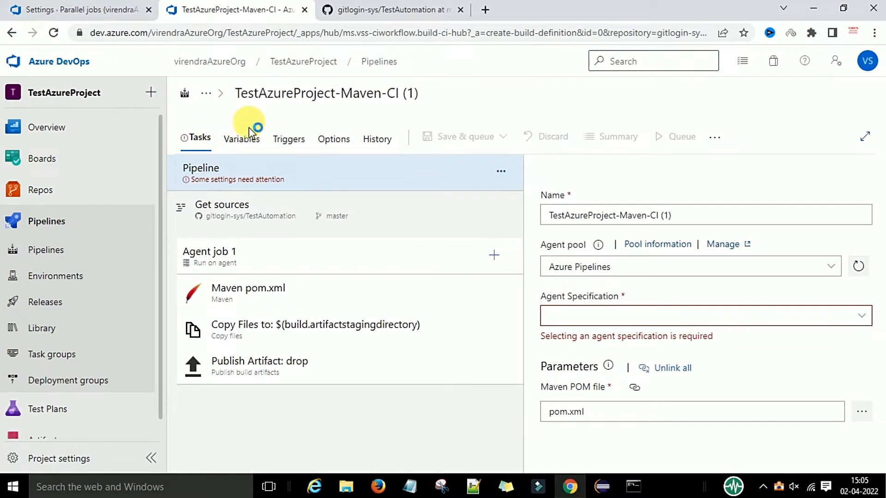
# Replace the "(1)" suffix in the pipeline's name so it reads TestAzureProject-Maven-CI_new.
pyautogui.click(243, 180)
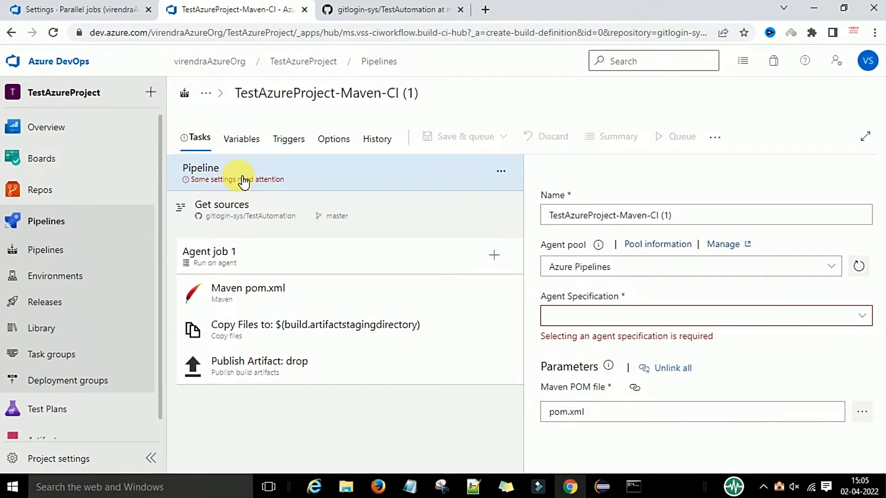
pyautogui.click(692, 221)
pyautogui.press('BackSpace')
pyautogui.press('BackSpace')
pyautogui.press('BackSpace')
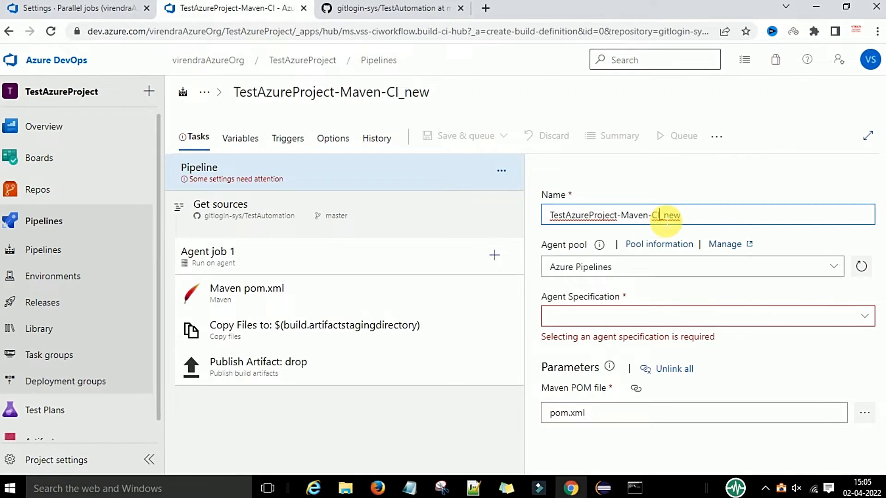
# Remove the "Maven" part from the pipeline's name so it reads TestAzureProject-CI_new.
pyautogui.click(664, 217)
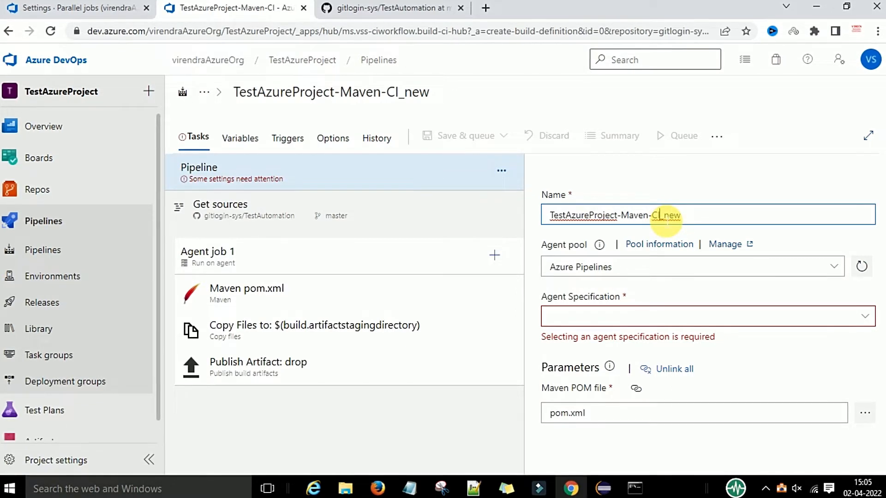
pyautogui.click(708, 222)
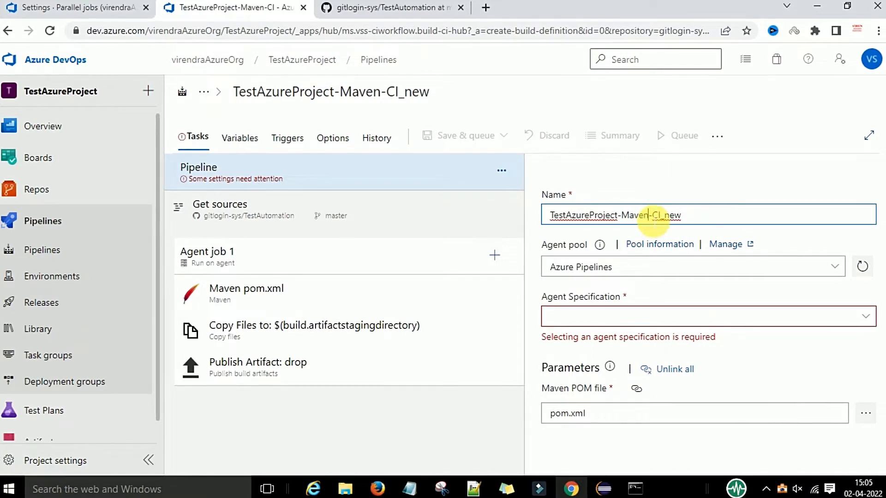
pyautogui.press('BackSpace')
pyautogui.press('BackSpace')
pyautogui.press('BackSpace')
pyautogui.press('BackSpace')
pyautogui.press('BackSpace')
pyautogui.press('BackSpace')
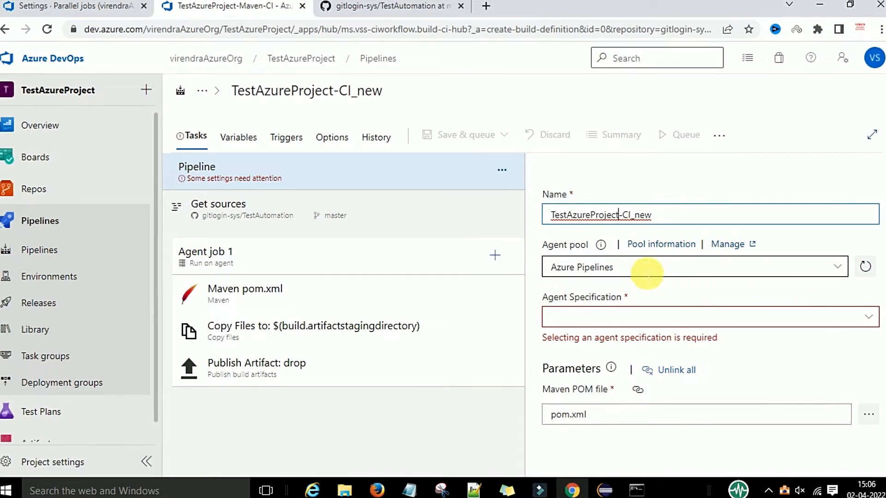
# Look through the available agent specifications and select macOS-11 for the pipeline.
pyautogui.click(870, 317)
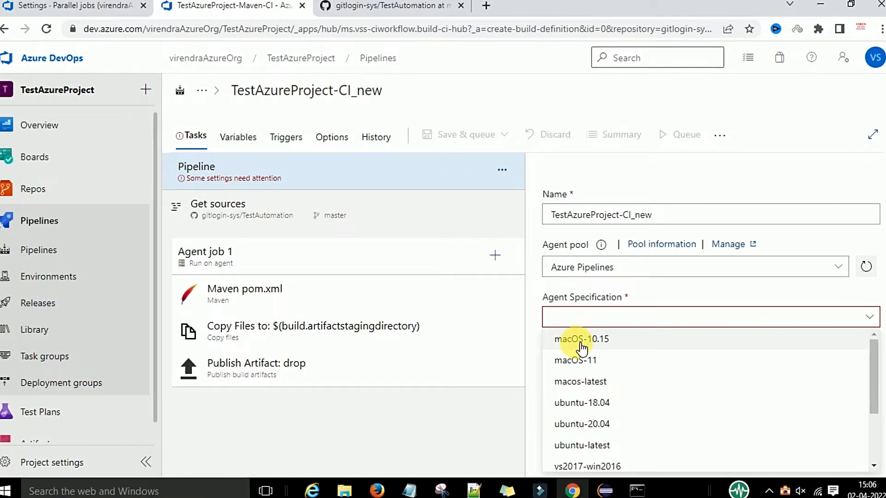
pyautogui.scroll(-2, 702, 381)
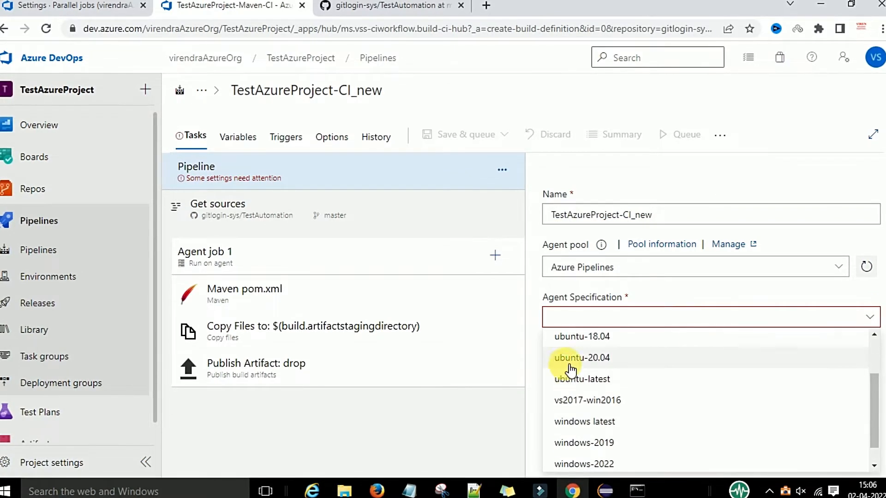
pyautogui.scroll(-1, 683, 392)
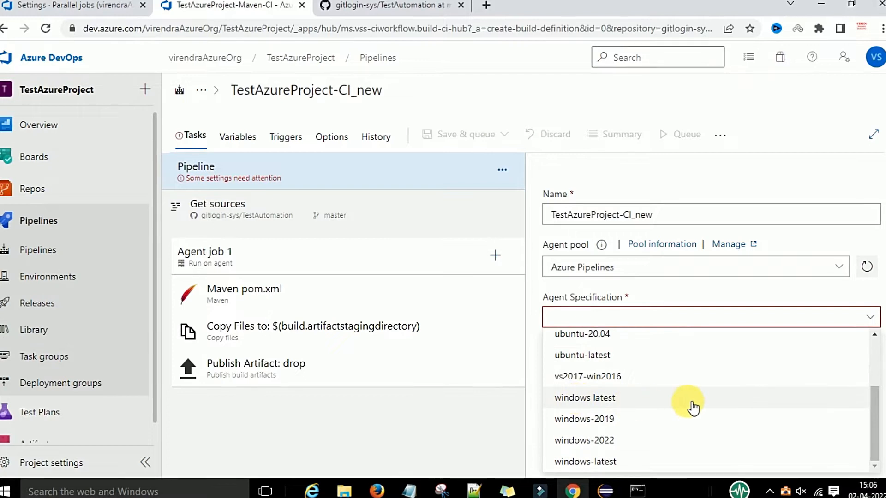
pyautogui.scroll(2, 693, 407)
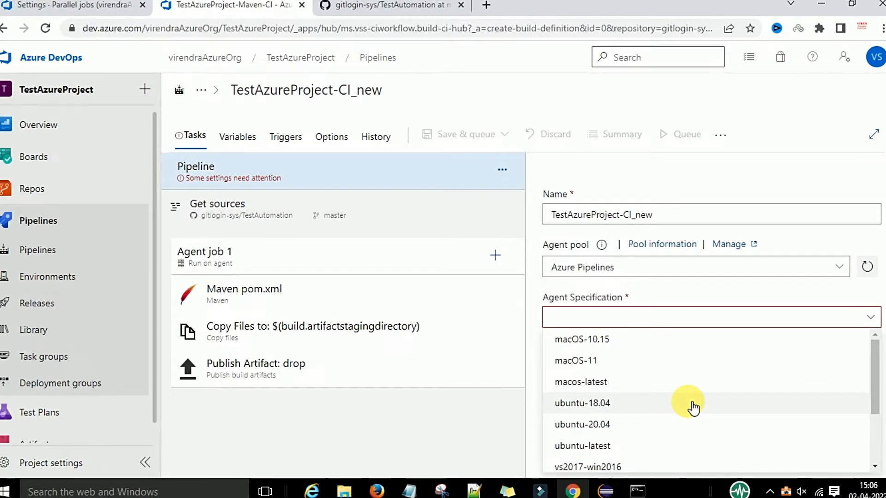
pyautogui.scroll(-2, 692, 407)
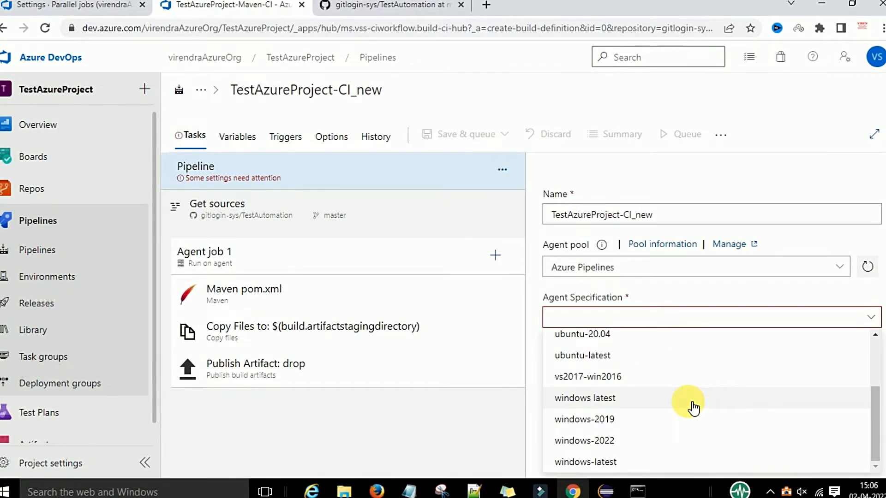
pyautogui.scroll(2, 692, 406)
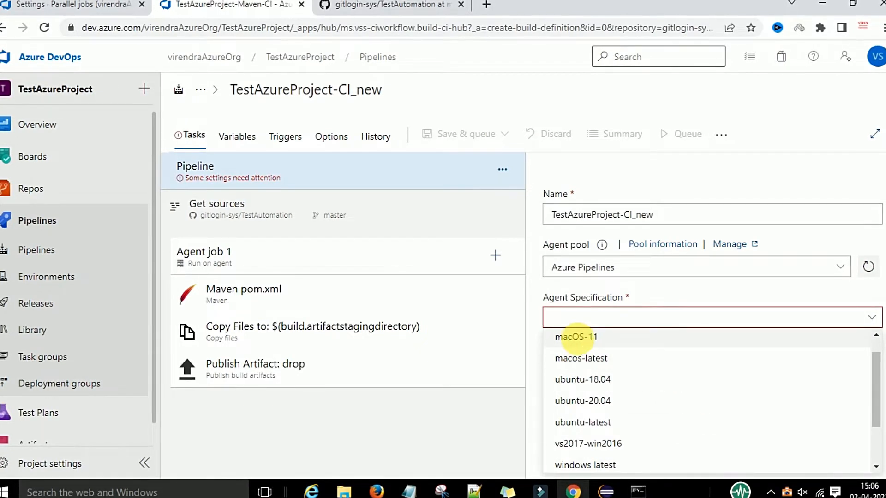
pyautogui.click(576, 337)
# Change the pipeline's agent specification to ubuntu-latest.
pyautogui.click(872, 317)
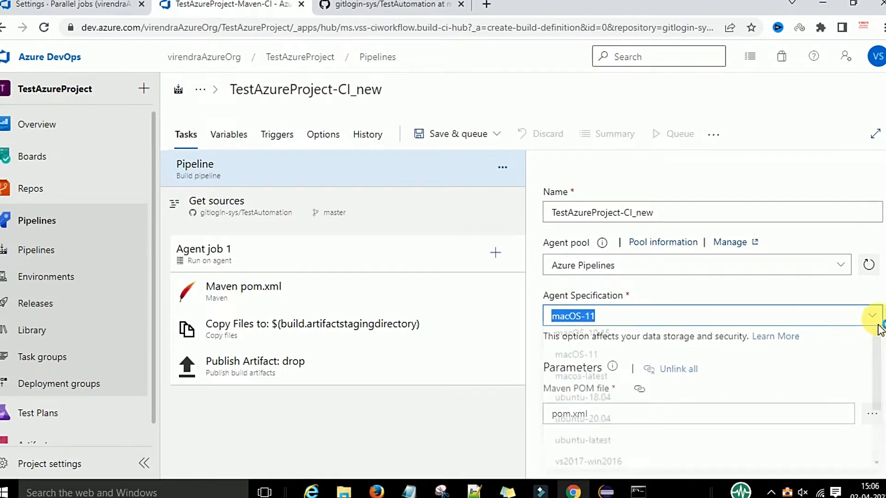
pyautogui.scroll(-2, 680, 395)
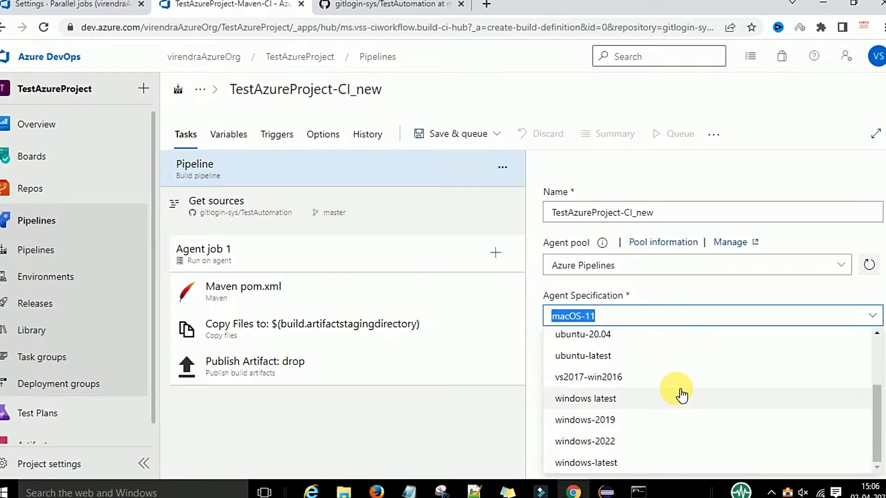
pyautogui.click(616, 356)
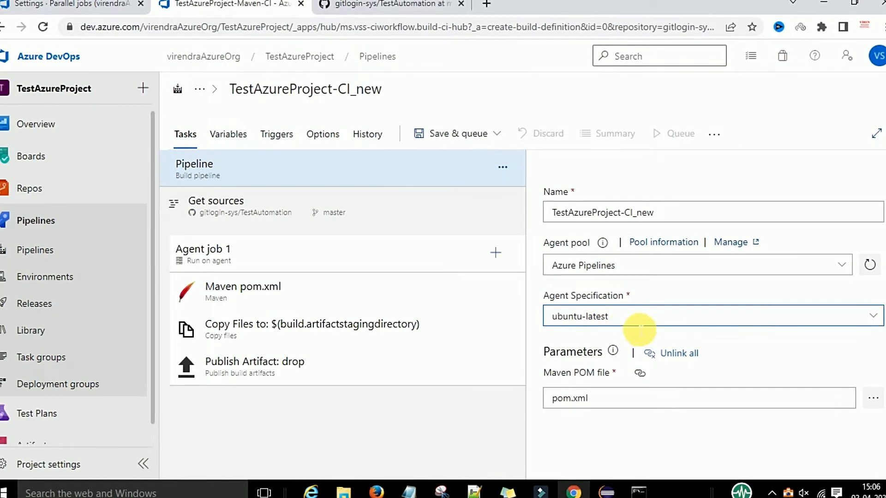
# Set the pipeline's agent specification to windows-2019.
pyautogui.click(874, 318)
pyautogui.scroll(-2, 674, 409)
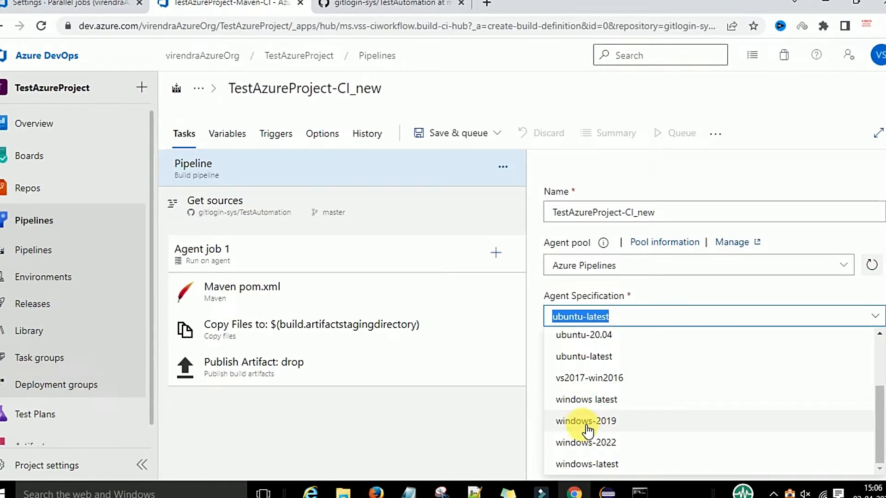
pyautogui.click(606, 430)
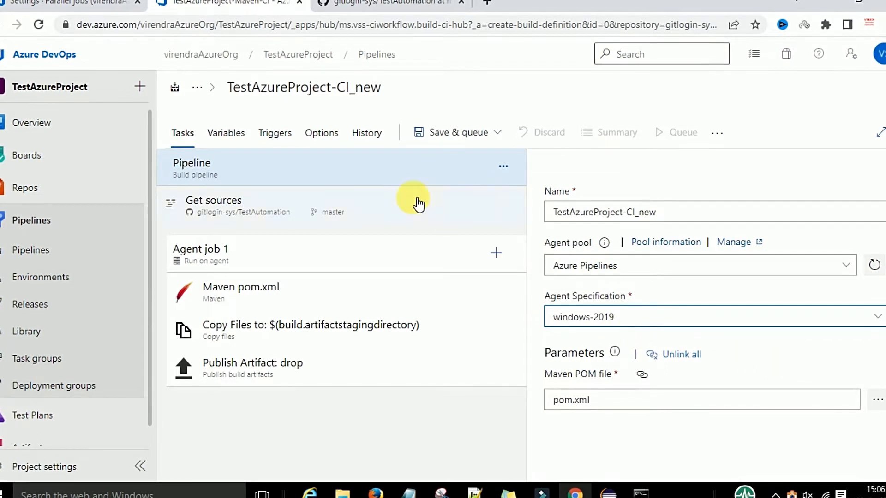
# Save the build pipeline in the root folder "\" without a comment and without queuing a build.
pyautogui.click(498, 138)
pyautogui.click(426, 181)
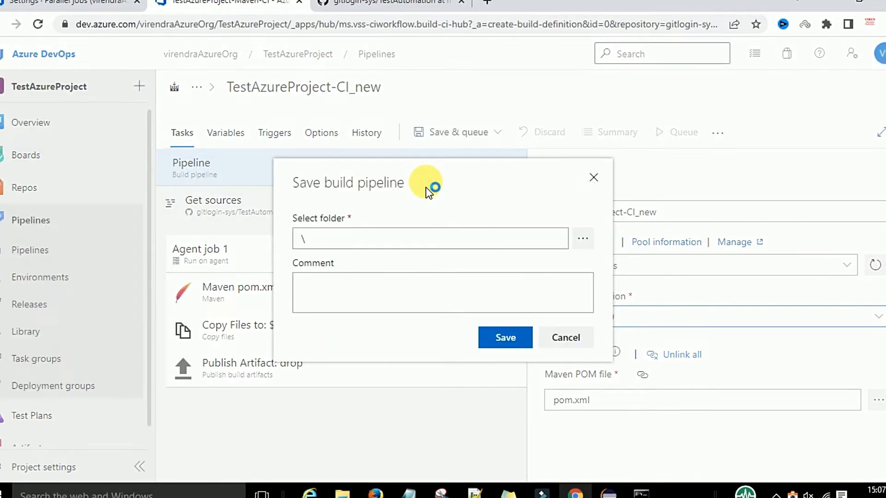
pyautogui.click(500, 342)
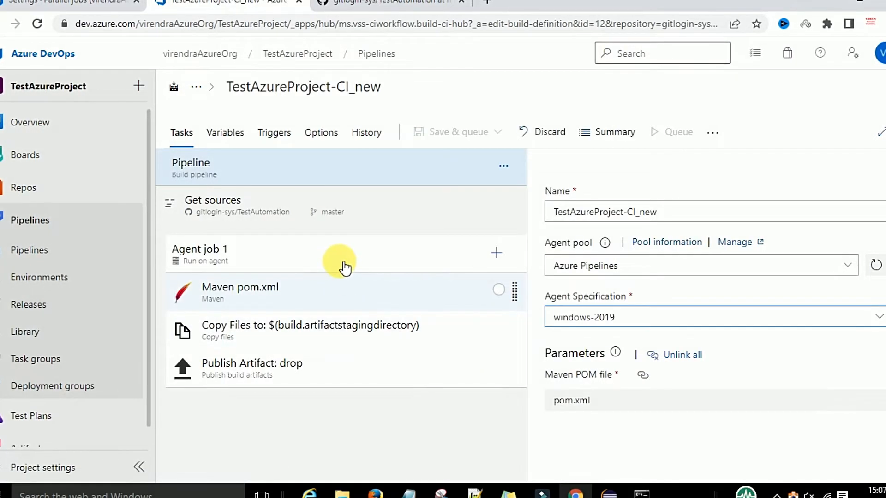
# Check the Get sources settings, and change the agent job's display name to "Agent job new".
pyautogui.click(287, 212)
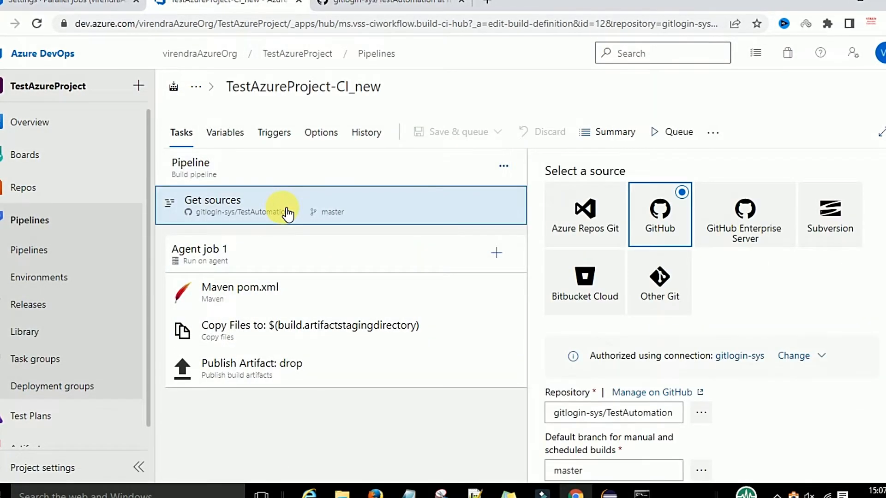
pyautogui.scroll(-1, 572, 346)
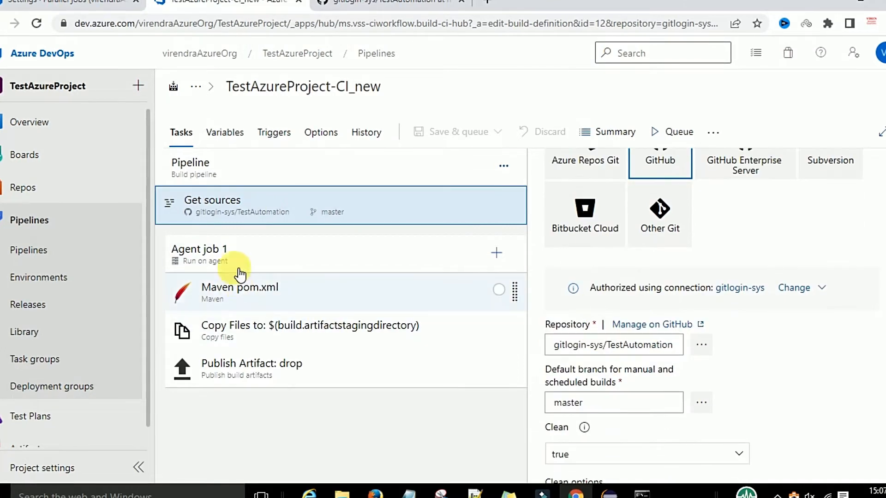
pyautogui.click(239, 267)
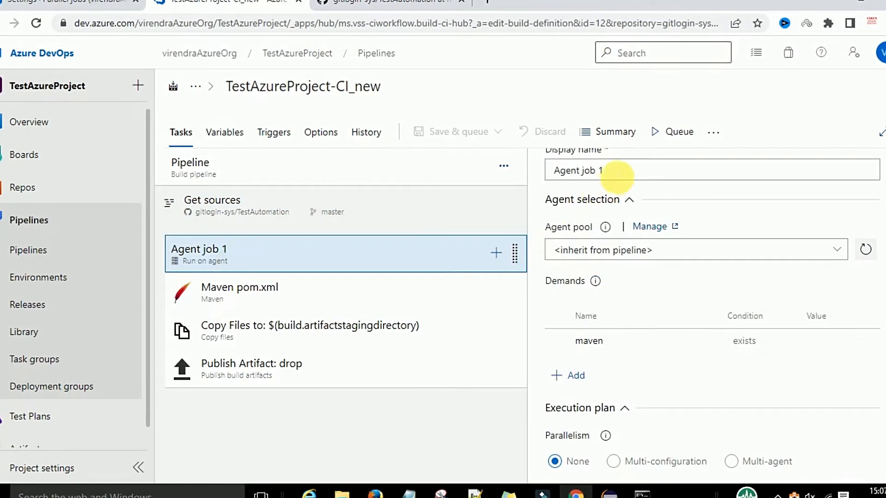
pyautogui.scroll(1, 614, 240)
pyautogui.click(617, 239)
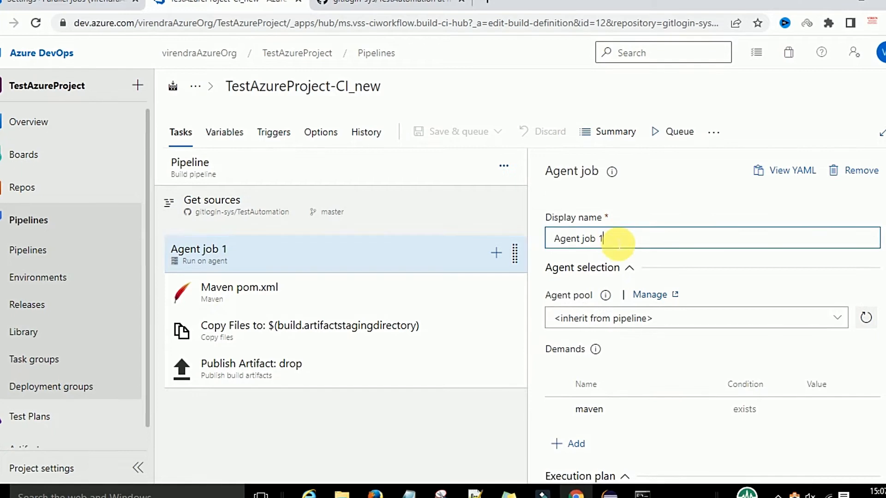
pyautogui.write('new')
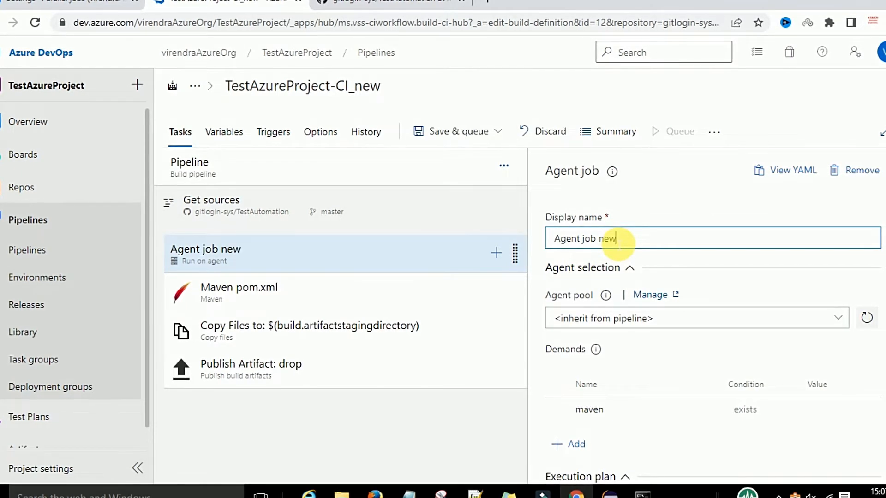
# Examine the agent job's pool, demands, parallelism, timeout and dependency settings.
pyautogui.scroll(-2, 735, 293)
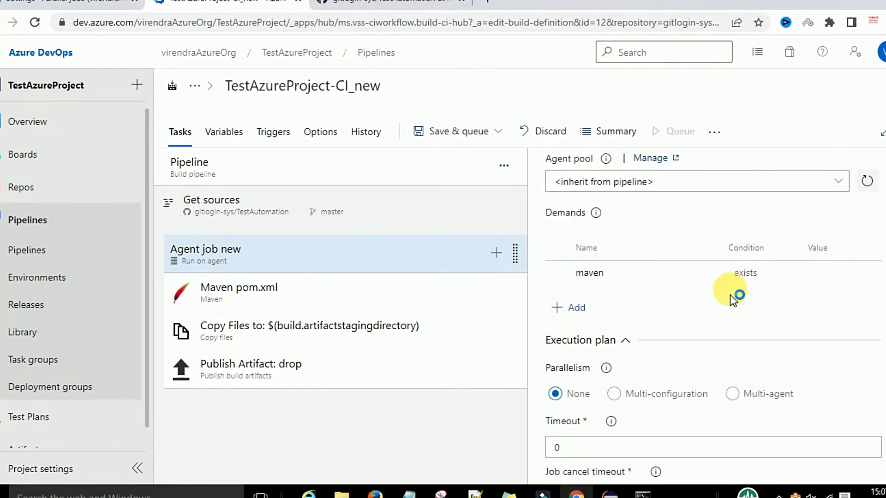
pyautogui.scroll(1, 678, 254)
pyautogui.click(677, 257)
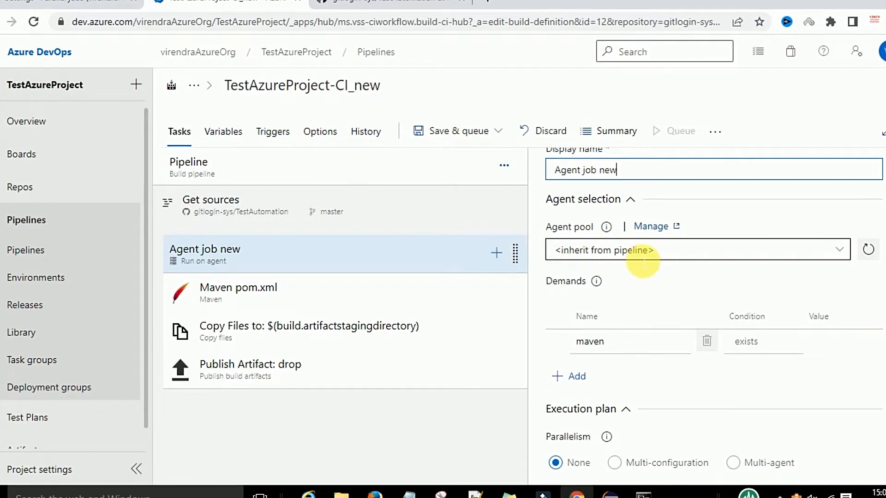
pyautogui.click(663, 308)
pyautogui.scroll(-3, 663, 308)
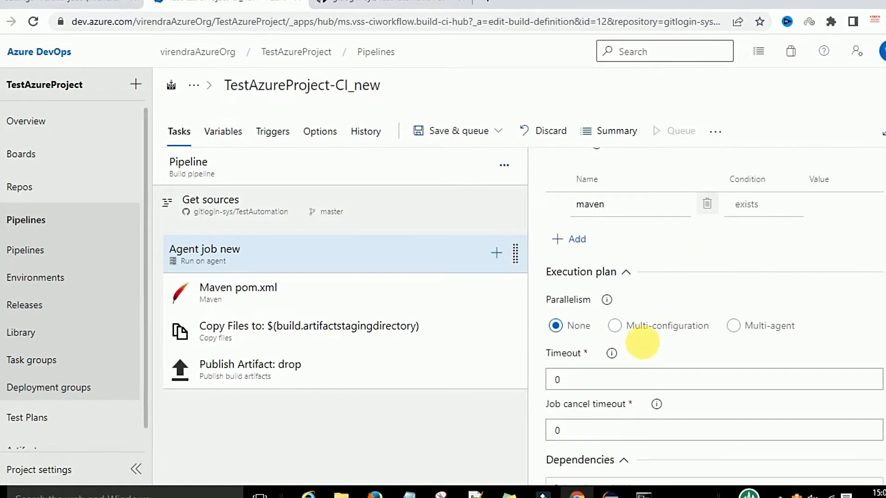
pyautogui.scroll(-2, 648, 290)
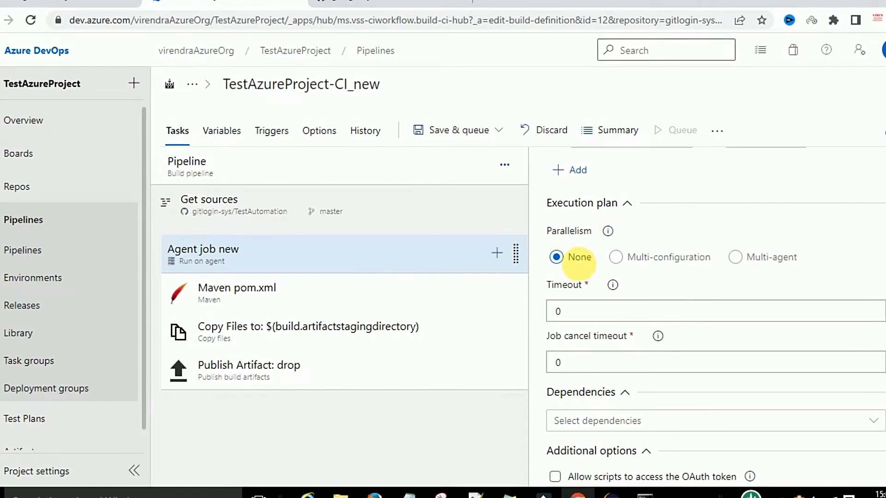
pyautogui.scroll(-2, 645, 263)
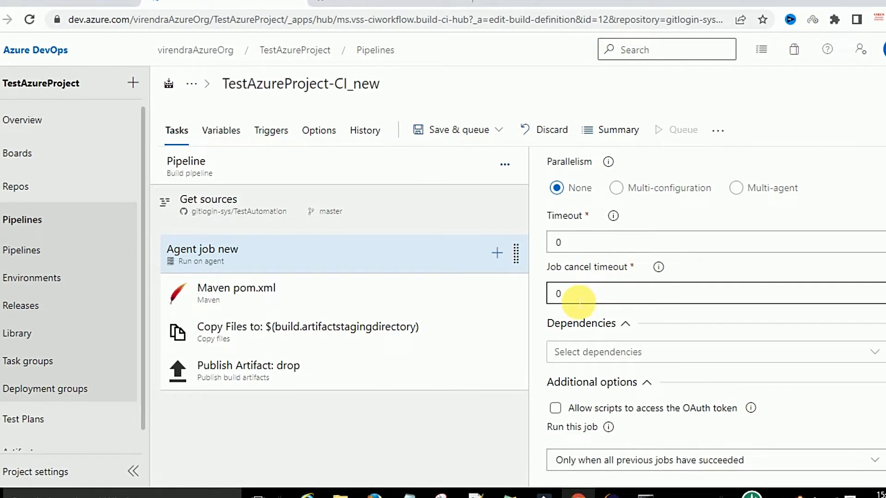
pyautogui.scroll(-1, 664, 323)
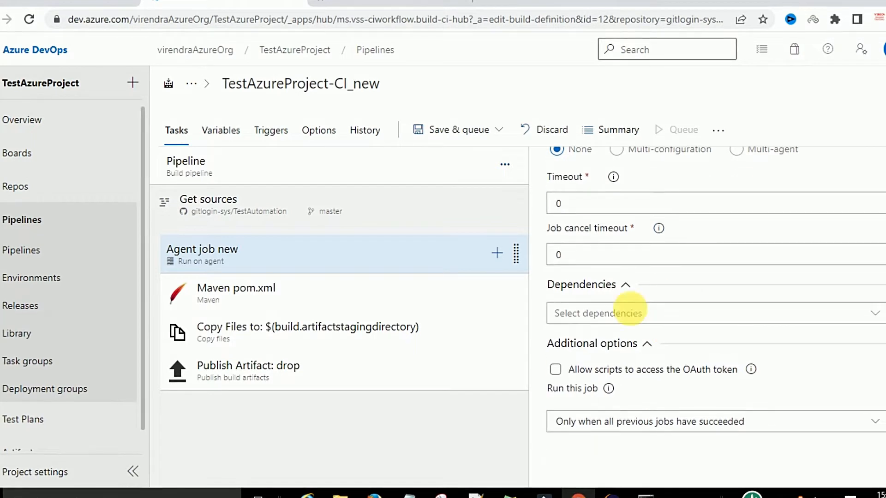
# Check the selectable job dependencies and set the agent job to run "Even if a previous job has failed".
pyautogui.click(658, 319)
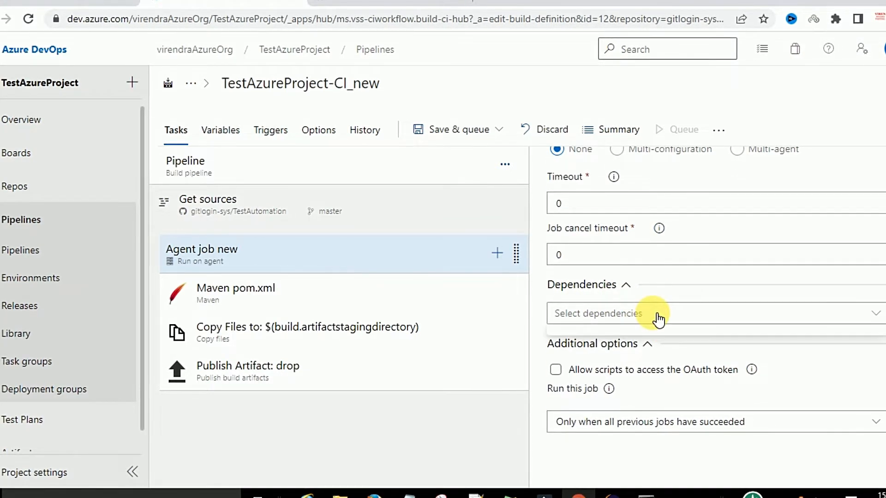
pyautogui.click(661, 316)
pyautogui.click(673, 317)
pyautogui.click(702, 318)
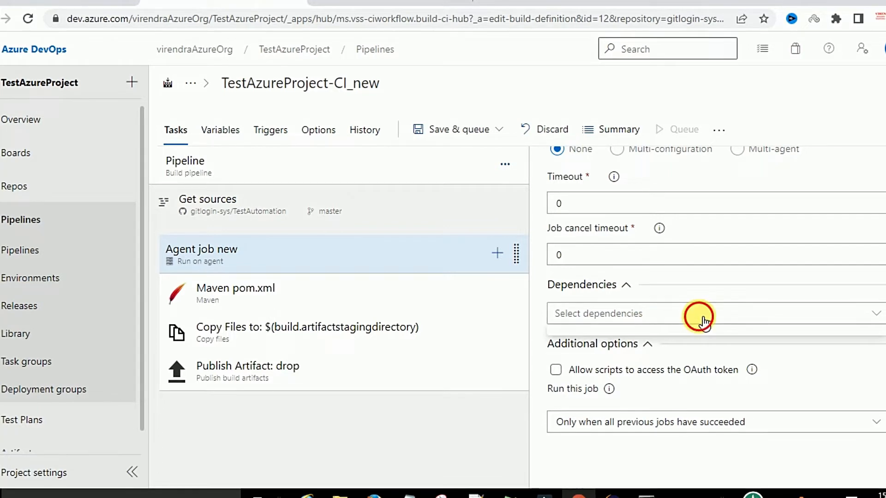
pyautogui.click(632, 429)
pyautogui.click(608, 472)
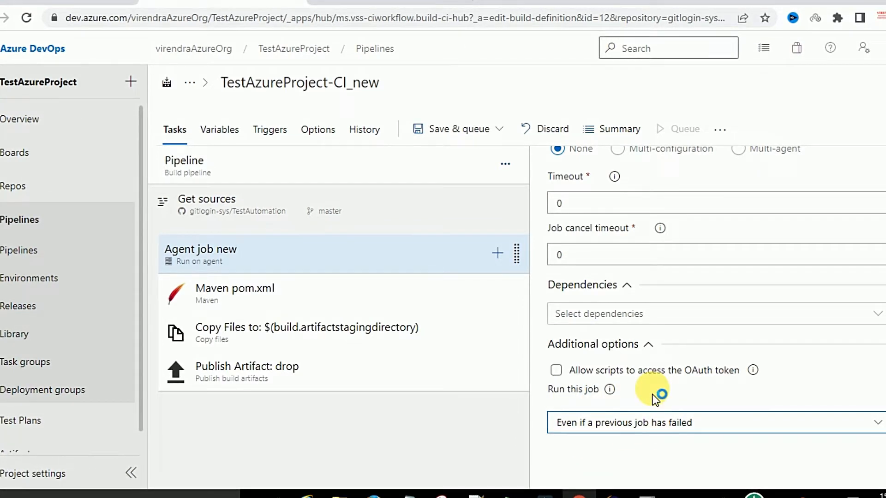
# Replace the goal of the Maven pom.xml task with "clean".
pyautogui.click(252, 296)
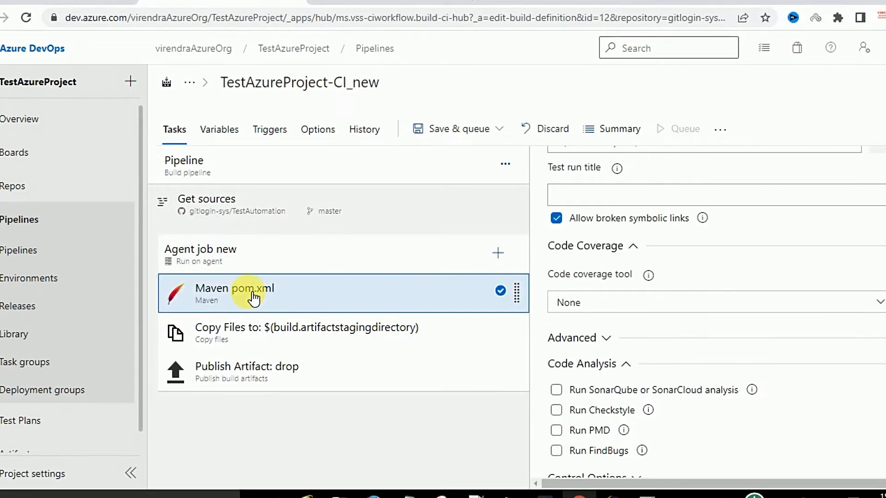
pyautogui.scroll(10, 632, 326)
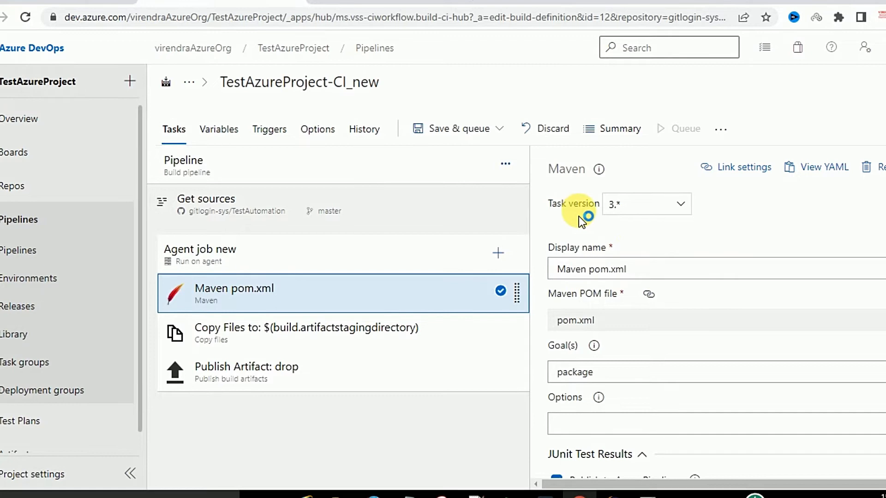
pyautogui.scroll(-2, 650, 302)
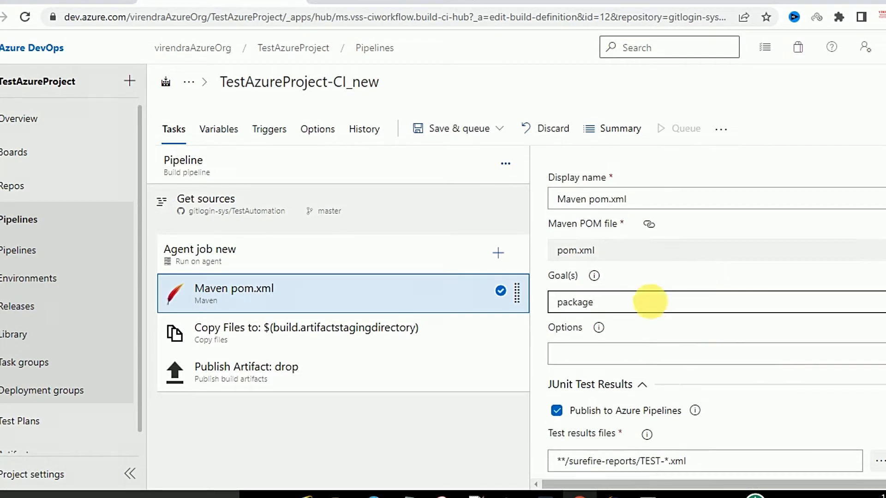
pyautogui.doubleClick(618, 310)
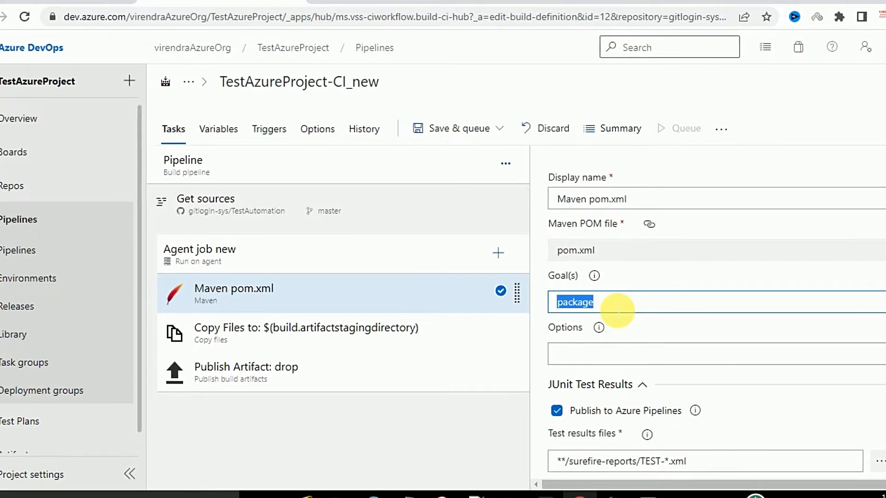
pyautogui.write('clean')
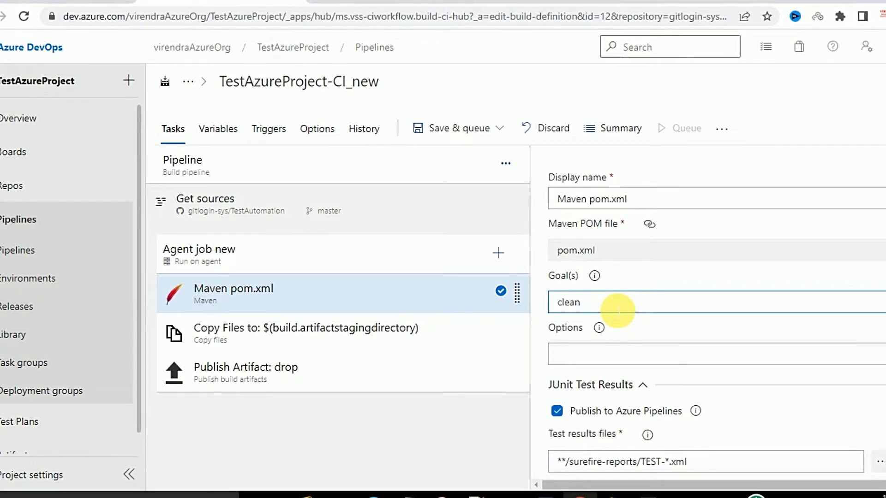
pyautogui.click(639, 277)
# Examine the Maven task's test results, code coverage and code analysis settings, plus the Copy files and Publish build artifacts task settings.
pyautogui.scroll(-2, 682, 332)
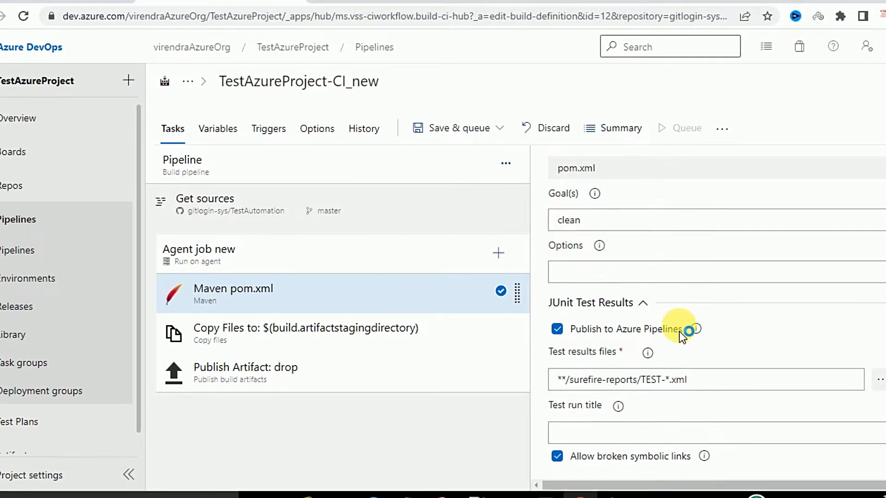
pyautogui.scroll(-1, 682, 332)
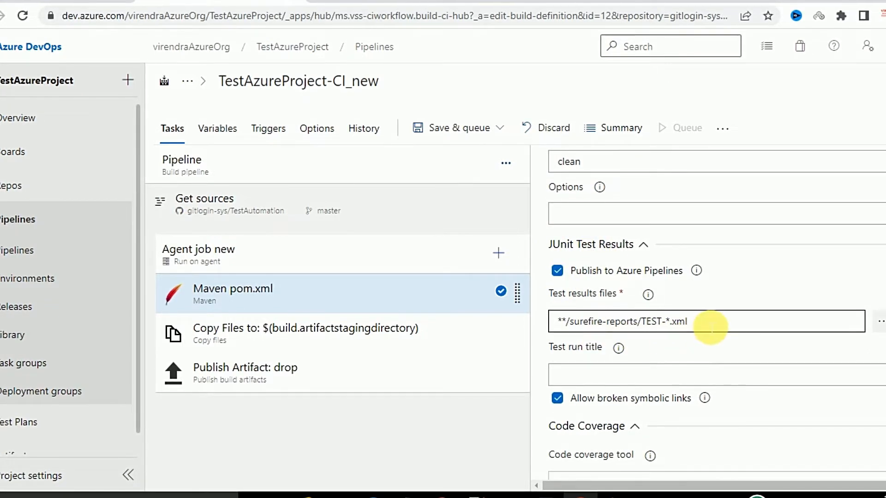
pyautogui.scroll(-3, 693, 350)
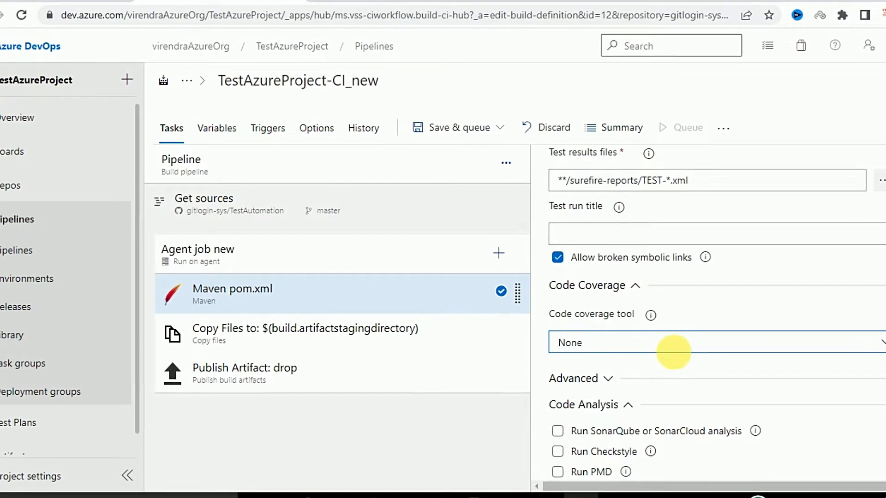
pyautogui.scroll(-3, 645, 350)
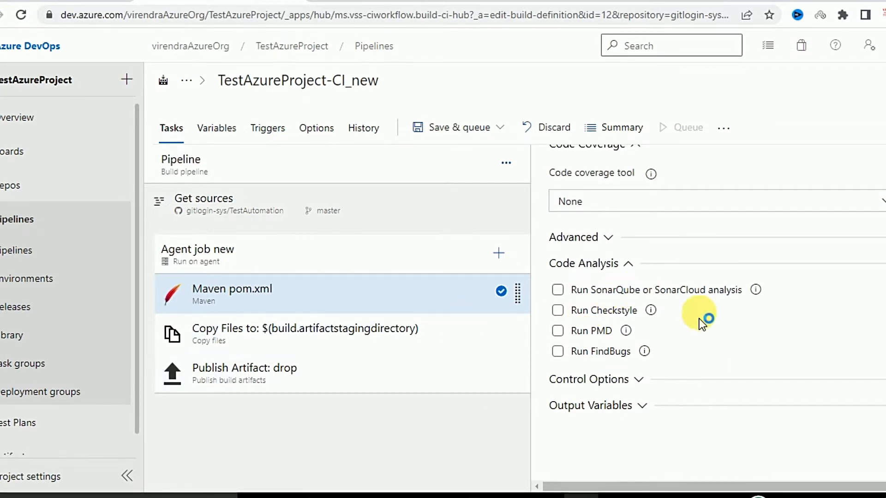
pyautogui.click(286, 344)
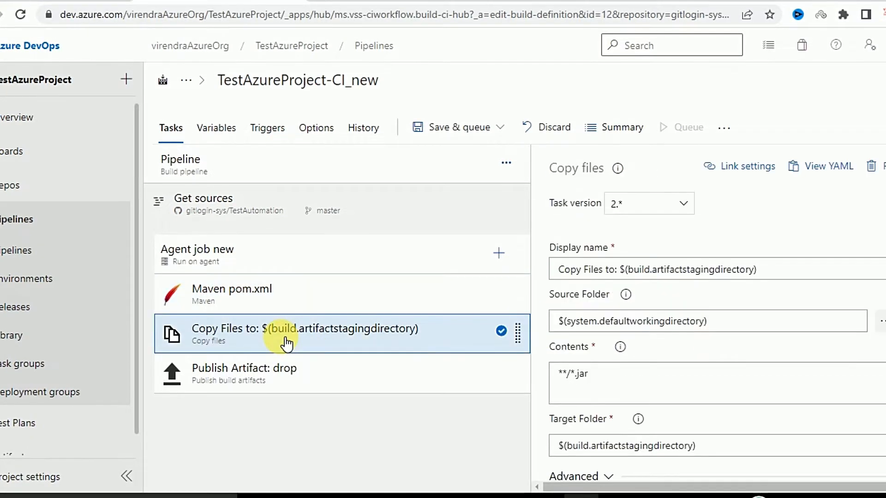
pyautogui.click(275, 383)
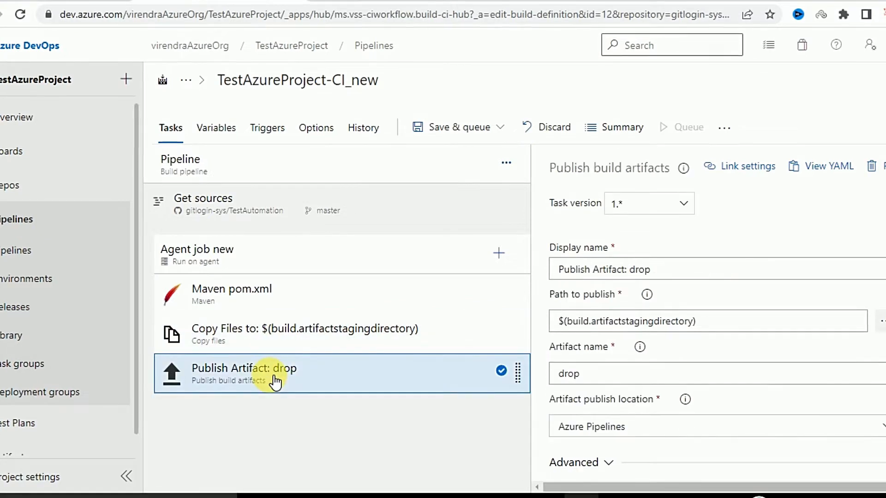
# Save the build pipeline without a comment and run it manually on windows-2019 in the Azure Pipelines pool from the master branch.
pyautogui.click(509, 135)
pyautogui.click(424, 178)
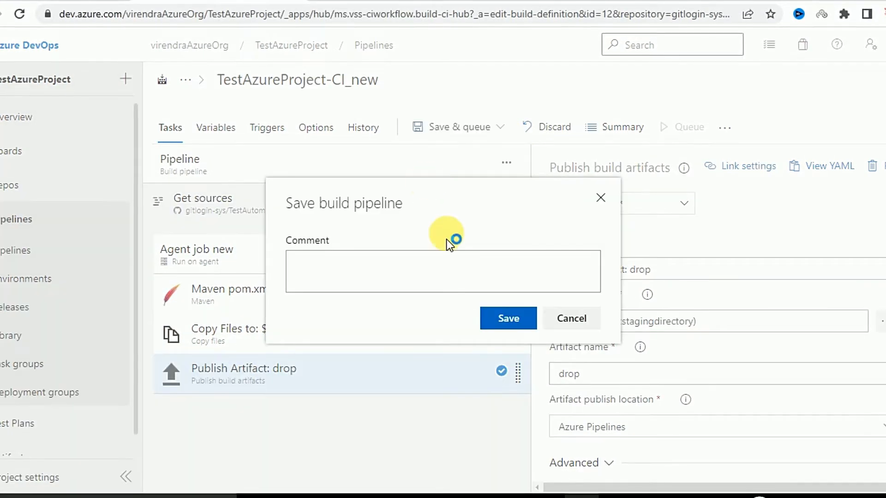
pyautogui.click(509, 327)
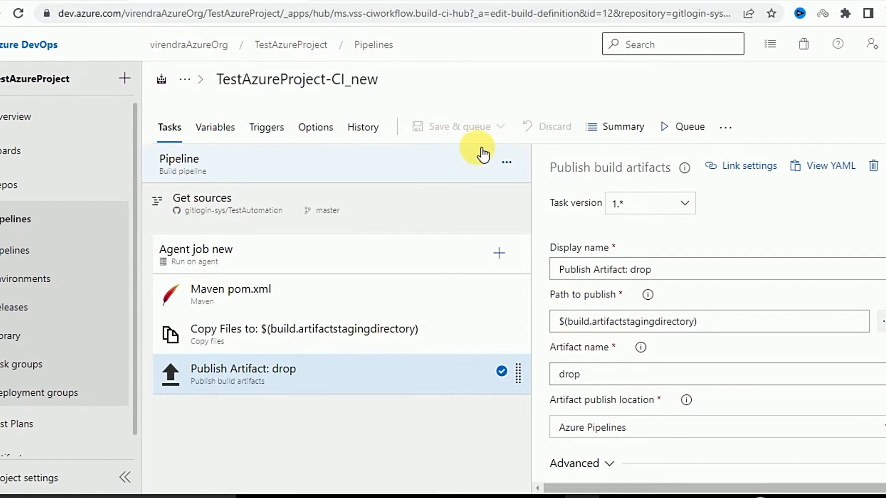
pyautogui.click(689, 129)
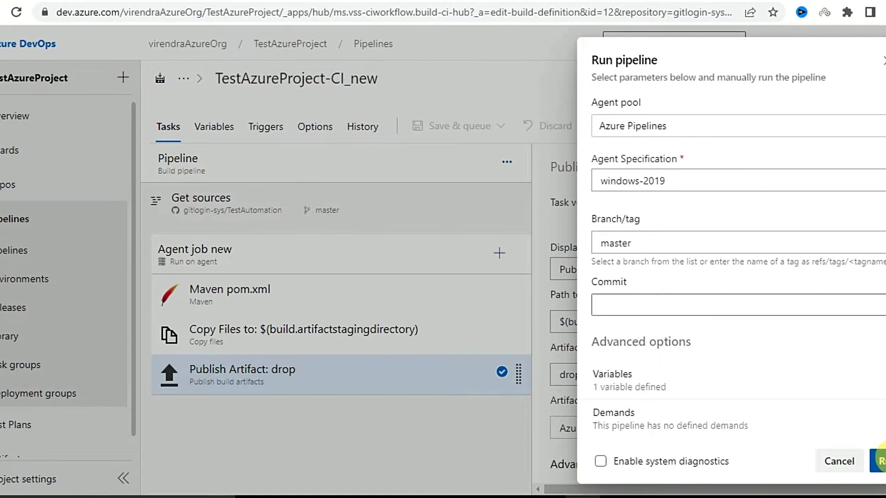
pyautogui.click(881, 461)
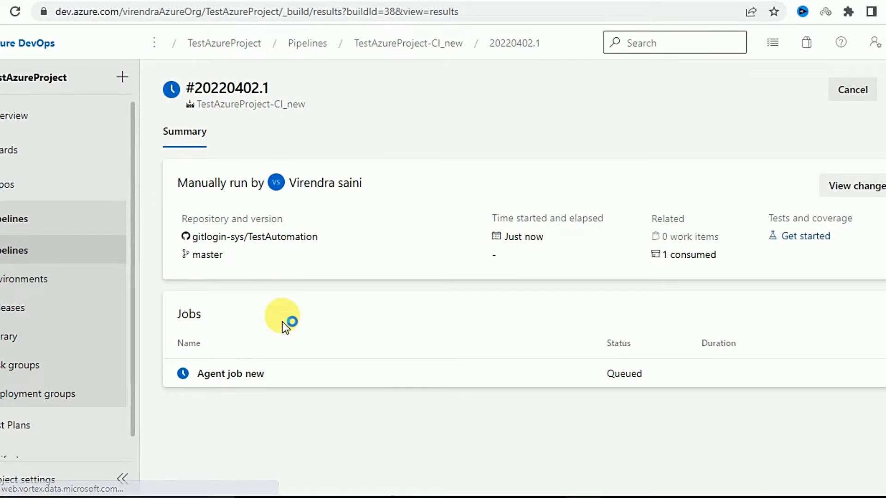
# Follow the "Agent job new" log of the run and check its job preparation parameters and queue time variable.
pyautogui.click(244, 381)
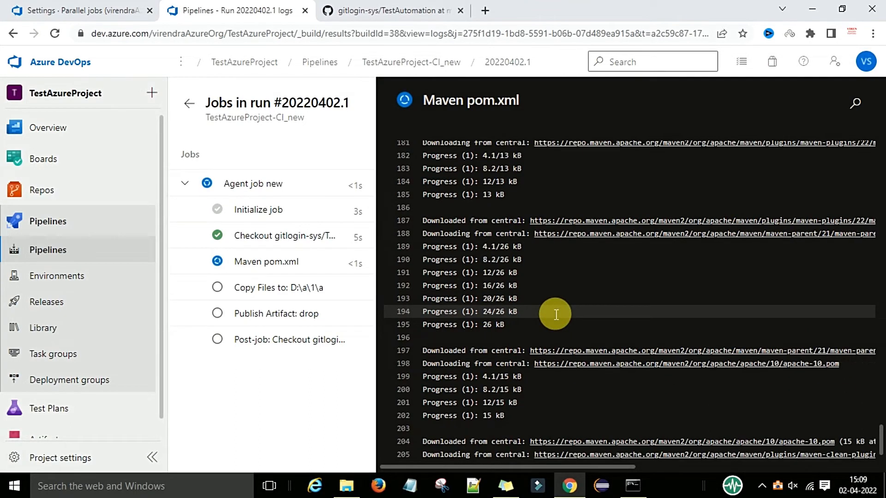
pyautogui.scroll(15, 555, 315)
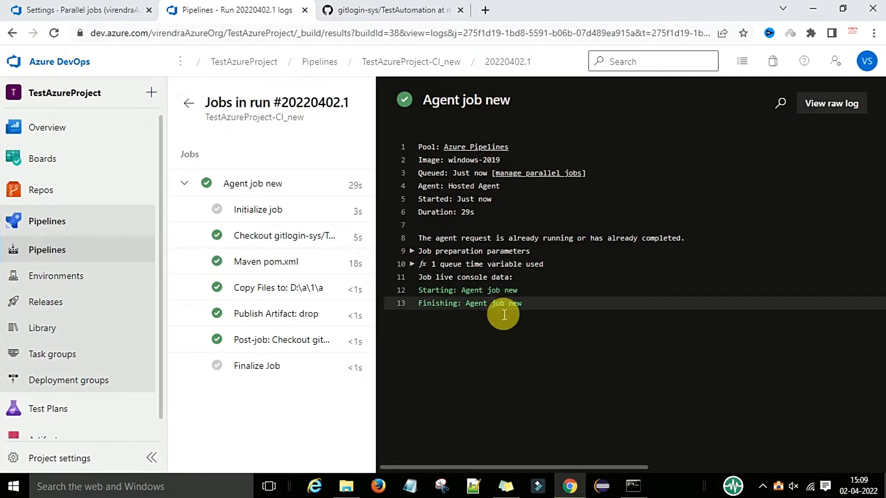
pyautogui.click(412, 252)
pyautogui.click(414, 253)
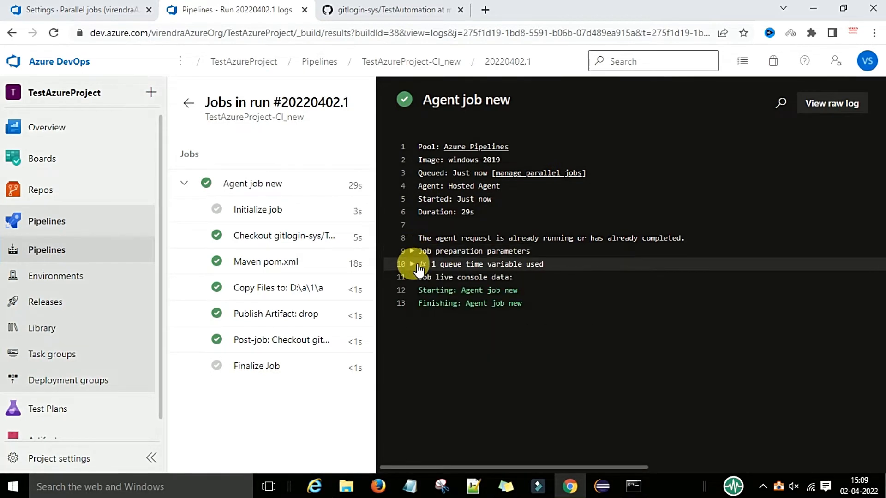
pyautogui.click(413, 265)
pyautogui.click(413, 266)
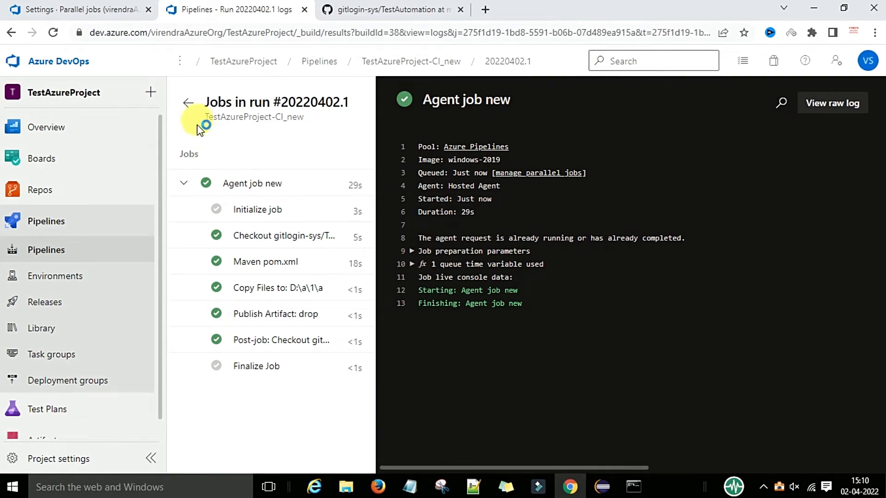
# Review the logs of the checkout, Maven pom.xml, Copy Files, Publish Artifact, post-job checkout and Finalize Job steps.
pyautogui.click(186, 183)
pyautogui.click(273, 236)
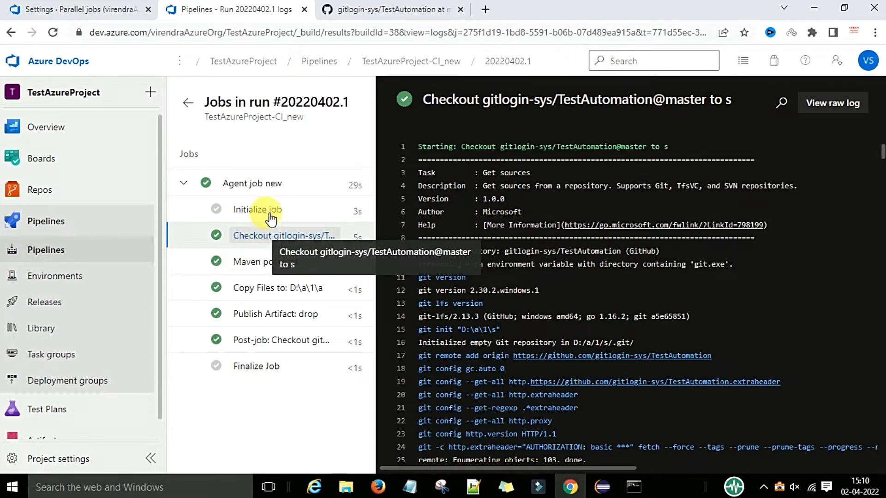
pyautogui.click(270, 262)
pyautogui.scroll(-10, 562, 329)
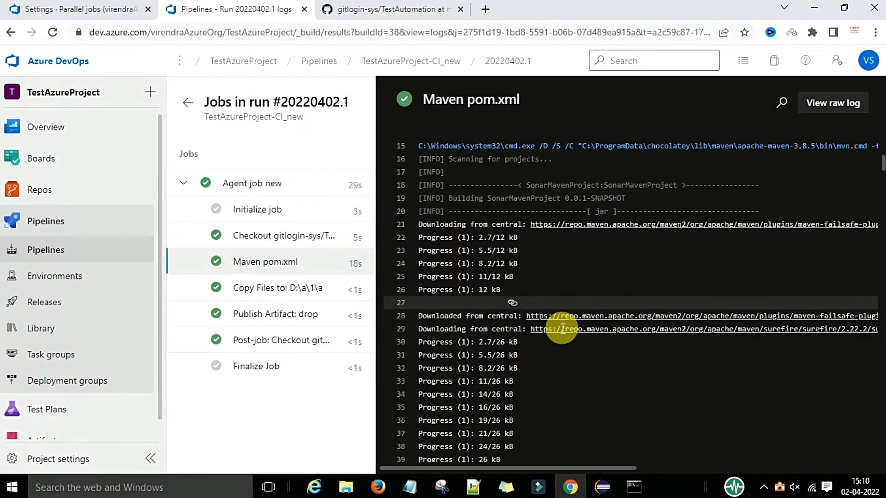
pyautogui.click(286, 290)
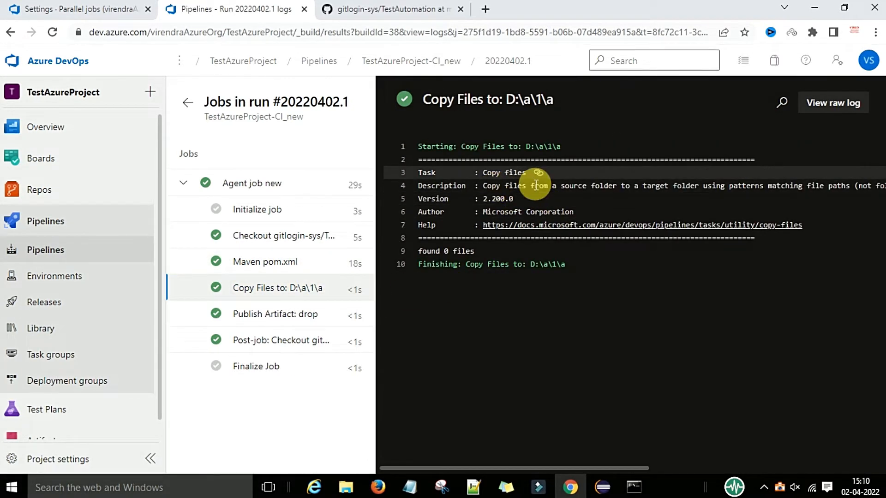
pyautogui.click(247, 315)
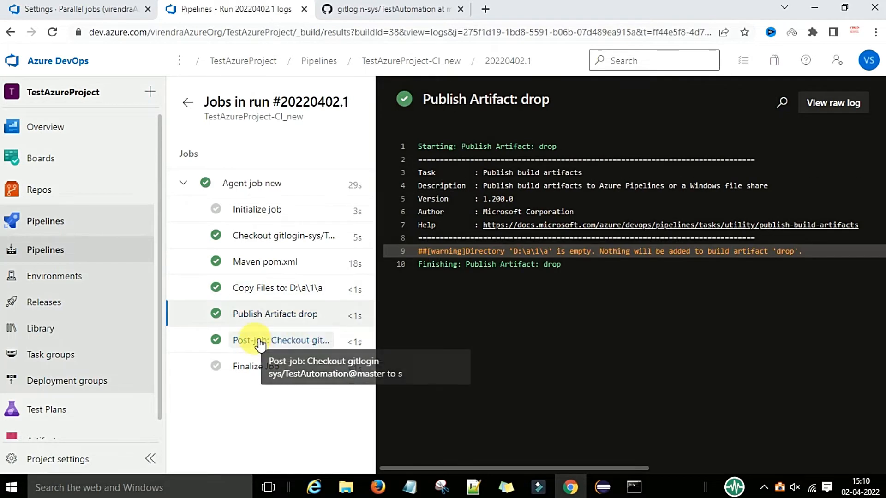
pyautogui.click(259, 347)
pyautogui.click(254, 369)
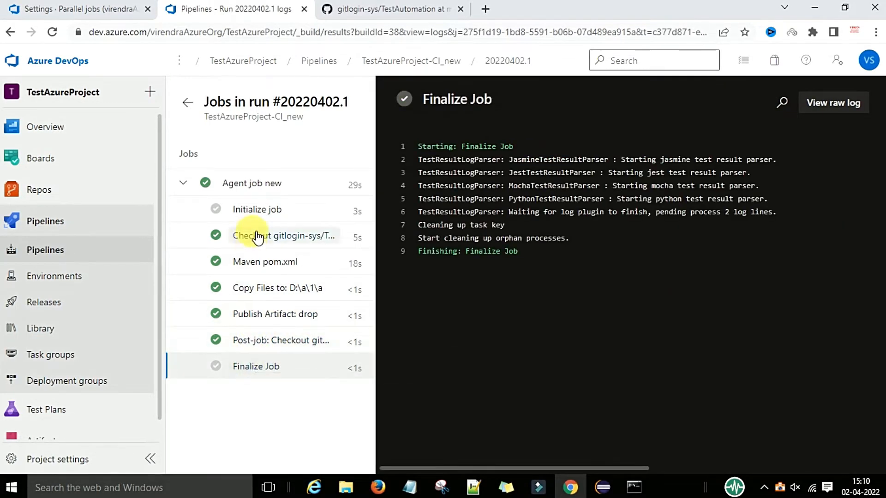
# Review the run summary, the log behind its Publish Artifact warning, and the "Agent job new" job details.
pyautogui.click(187, 105)
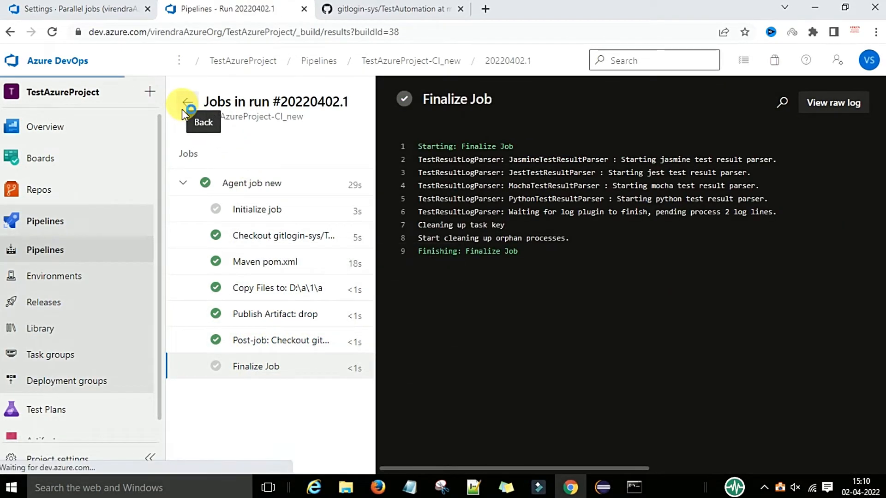
pyautogui.scroll(-2, 372, 344)
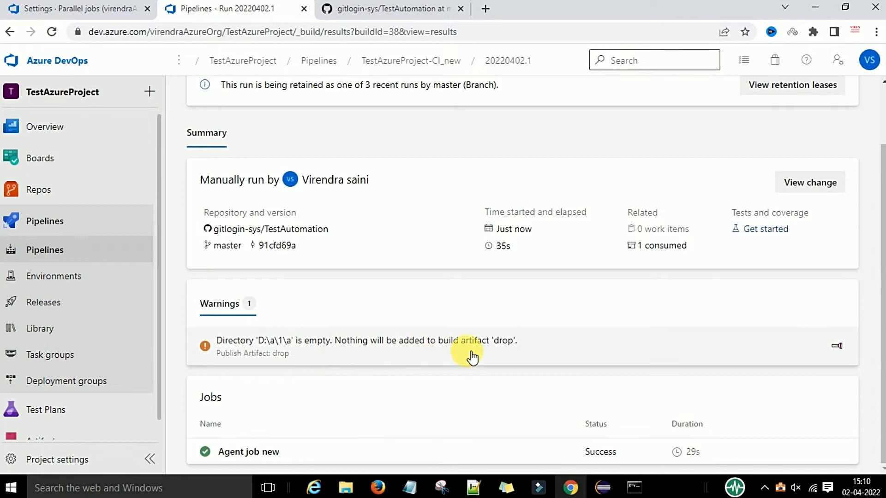
pyautogui.click(504, 354)
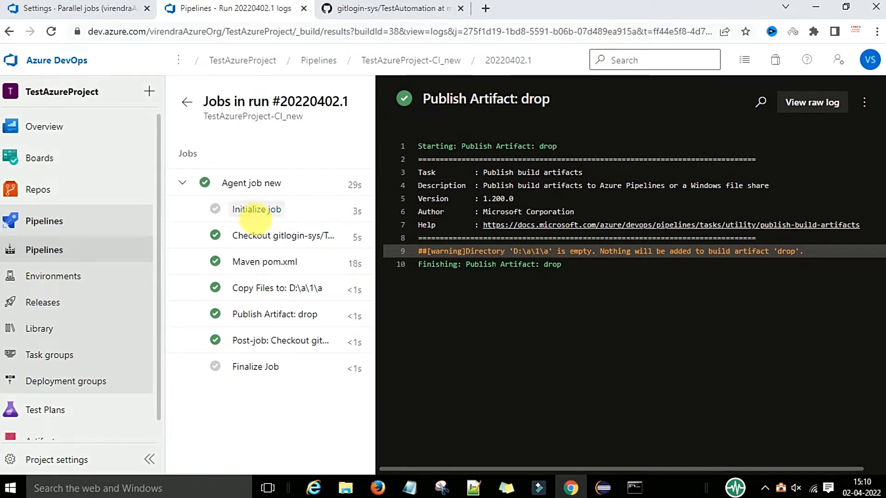
pyautogui.click(187, 102)
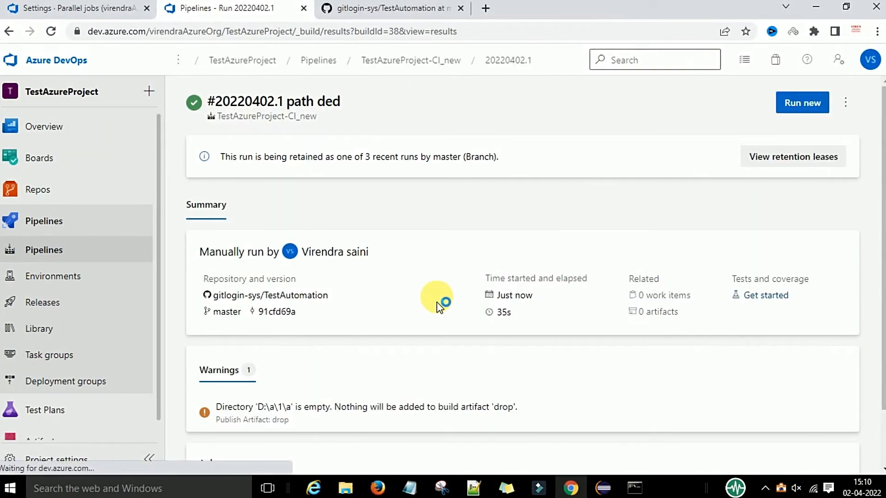
pyautogui.scroll(-2, 438, 302)
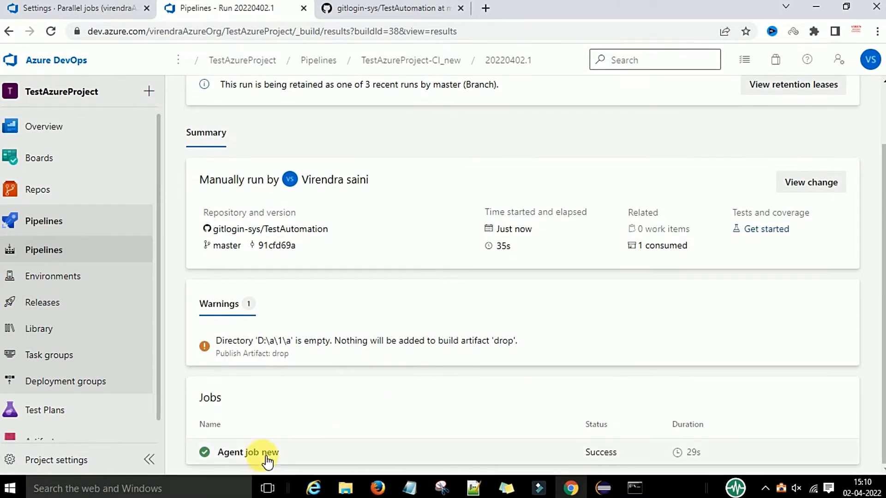
pyautogui.click(263, 453)
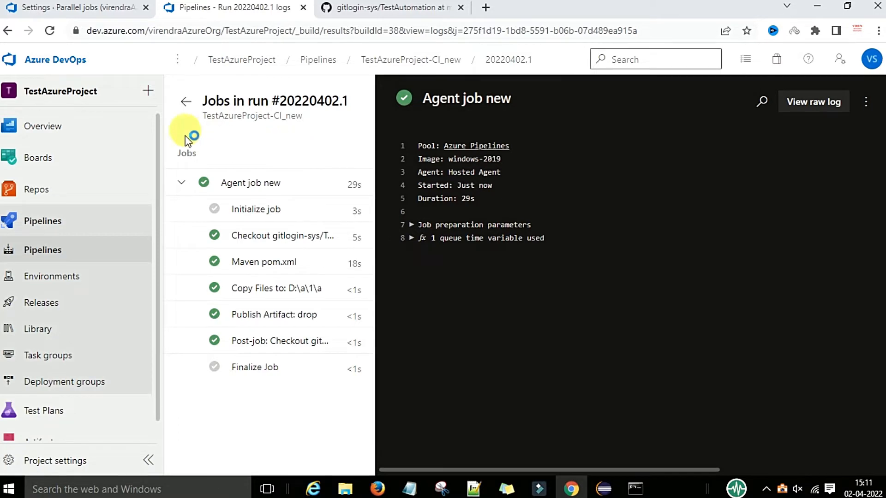
pyautogui.click(186, 102)
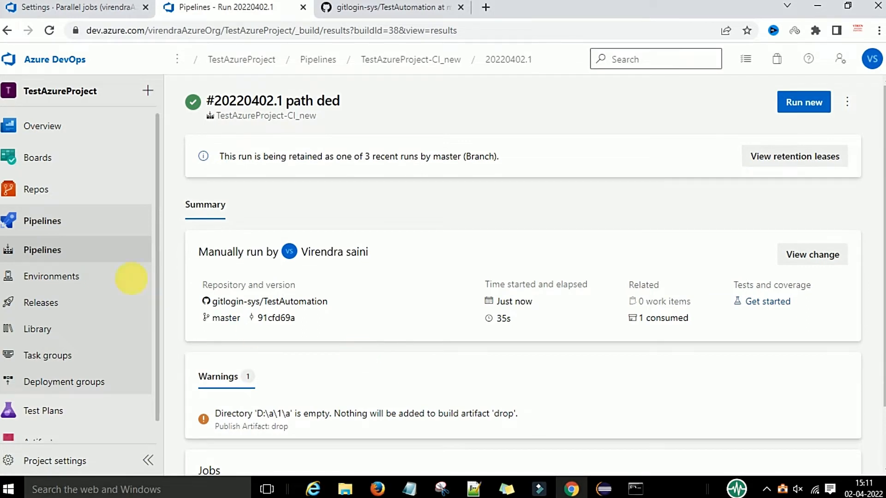
# Edit the TestAzureProject-CI_new pipeline, setting its agent specification to macos-latest and its name to TestAzureProject-CI_macjob.
pyautogui.click(51, 226)
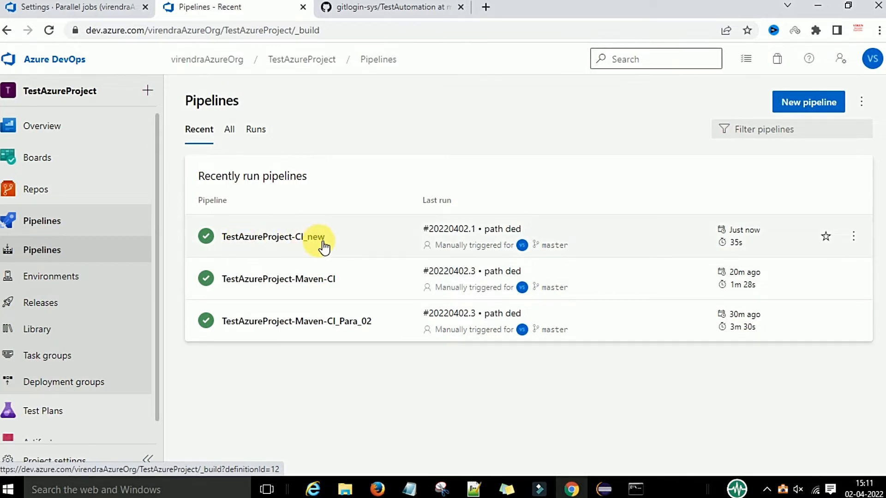
pyautogui.click(856, 239)
pyautogui.click(764, 261)
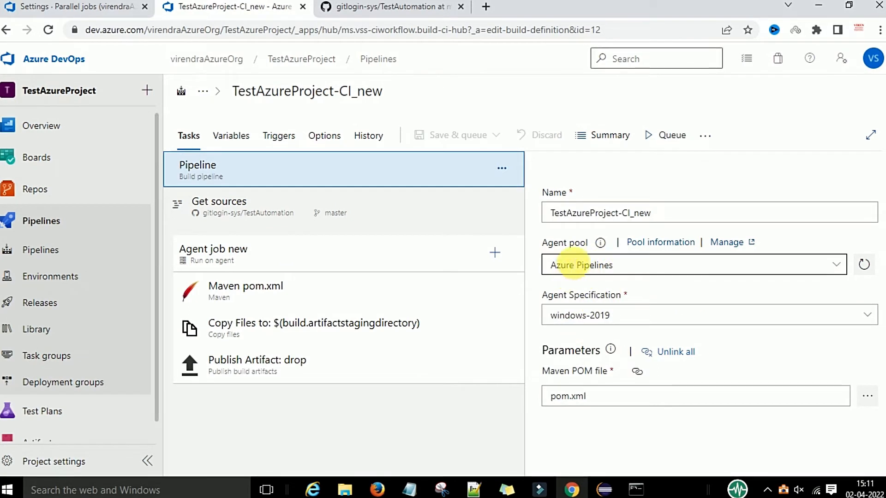
pyautogui.click(869, 316)
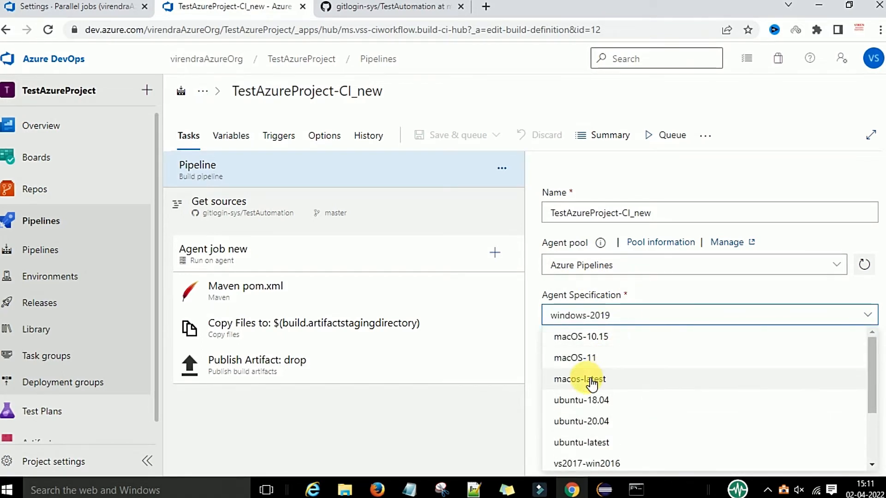
pyautogui.click(592, 383)
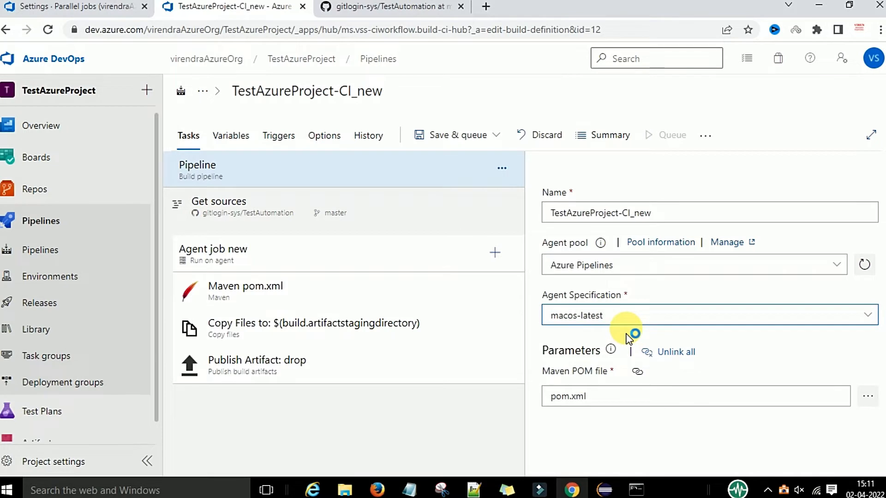
pyautogui.click(674, 219)
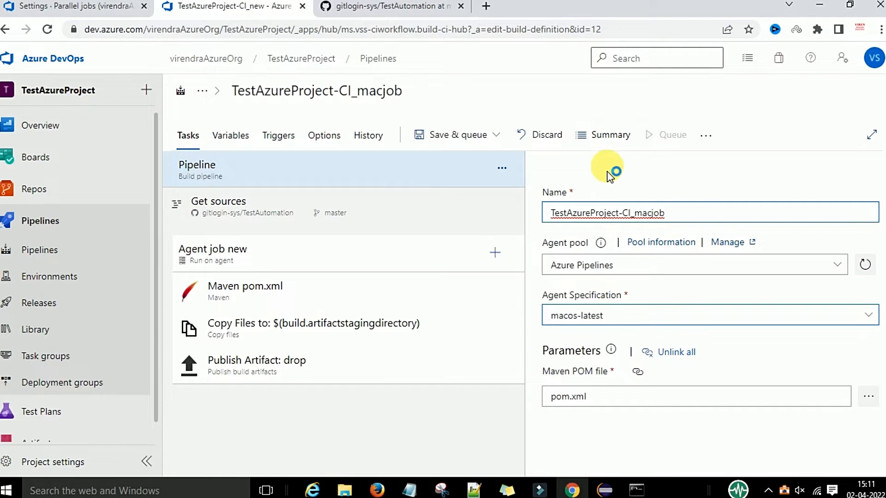
# Save the renamed pipeline without a comment and run it manually on macos-latest from the master branch.
pyautogui.click(494, 136)
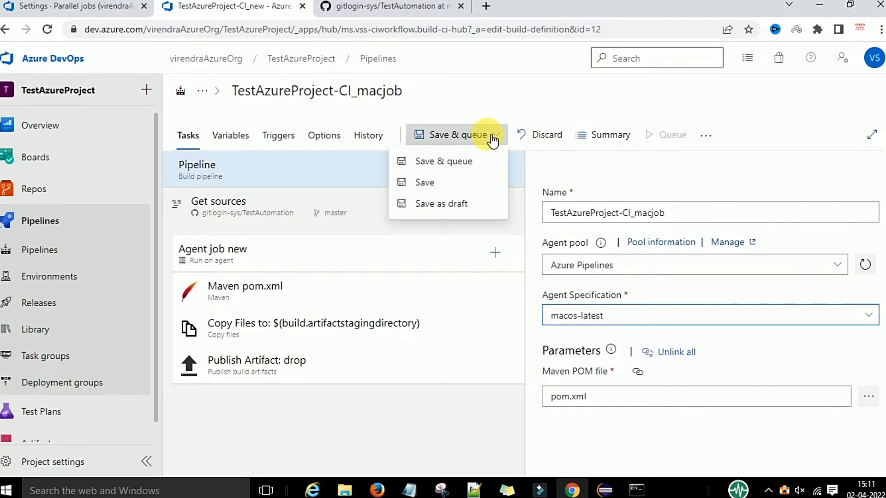
pyautogui.click(436, 183)
pyautogui.click(502, 319)
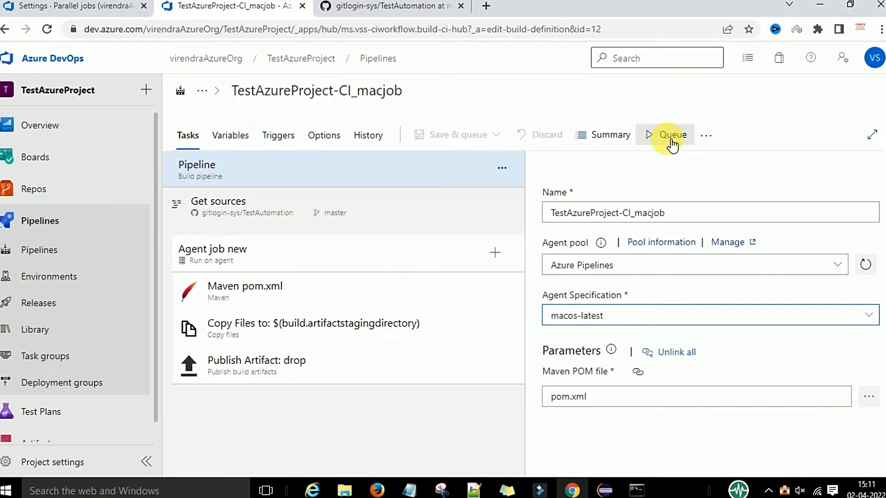
pyautogui.click(671, 139)
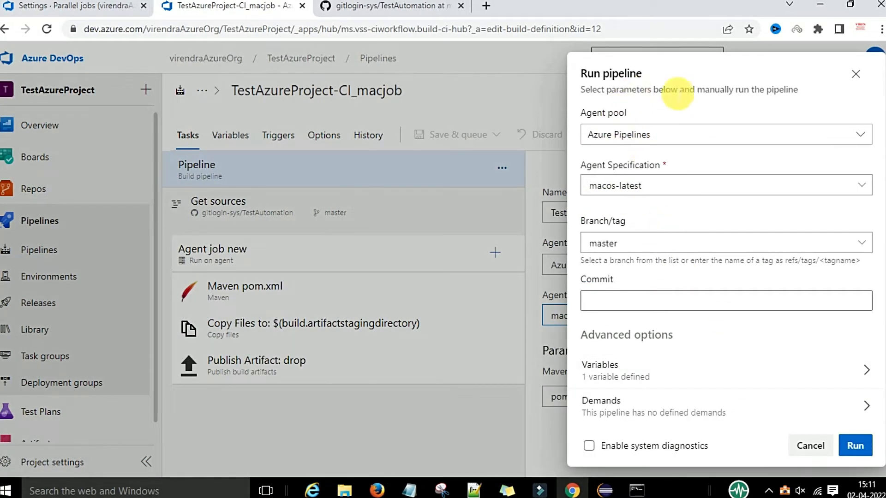
pyautogui.click(855, 445)
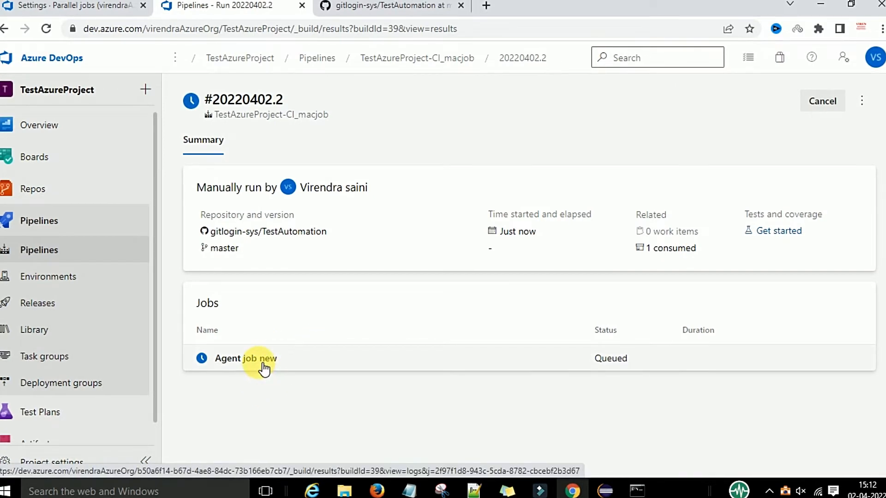
# Examine the macOS run's "Agent job new" details and the logs of its Initialize job and Maven pom.xml steps.
pyautogui.click(264, 364)
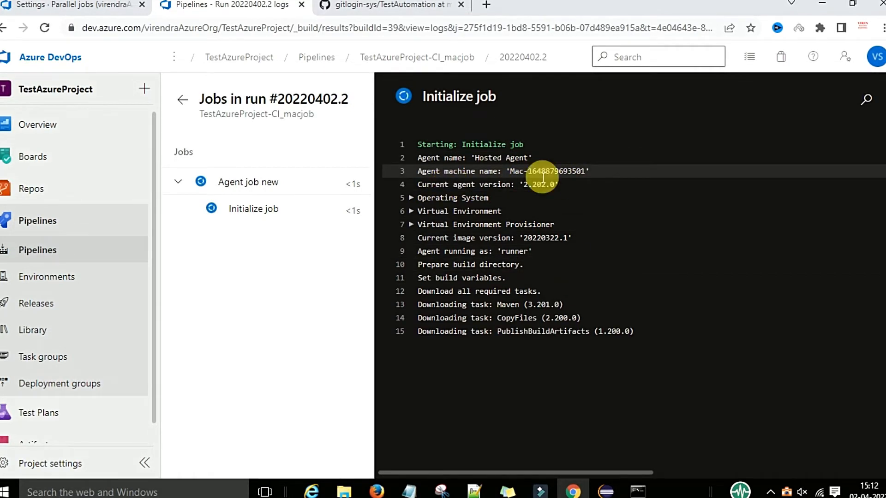
pyautogui.click(254, 208)
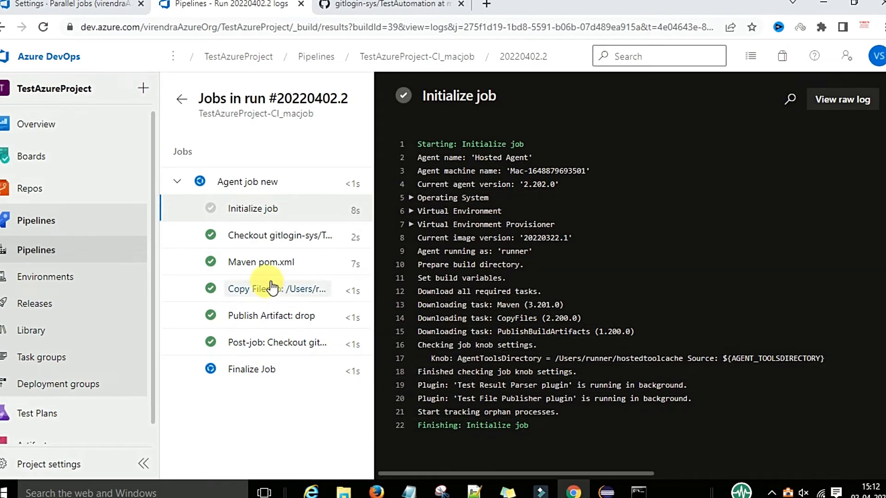
pyautogui.click(257, 261)
pyautogui.scroll(-5, 567, 320)
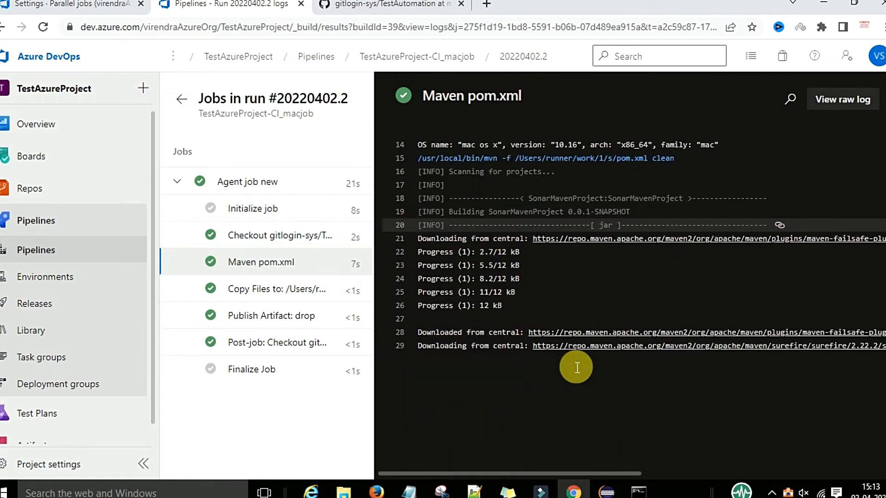
pyautogui.scroll(-15, 577, 367)
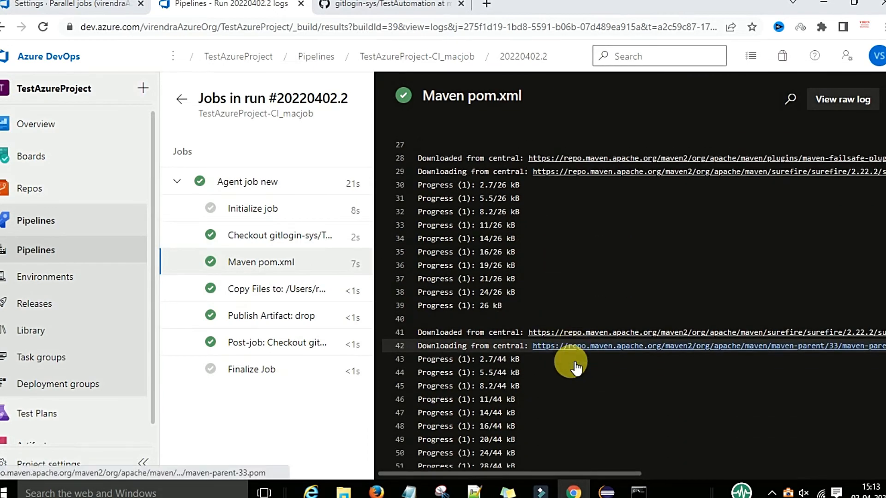
pyautogui.scroll(-5, 577, 367)
pyautogui.scroll(-18, 576, 368)
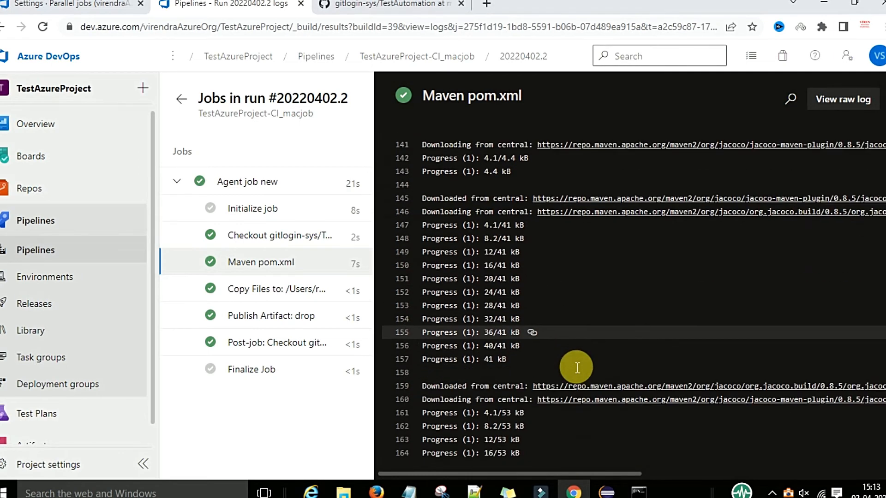
pyautogui.scroll(-3, 577, 367)
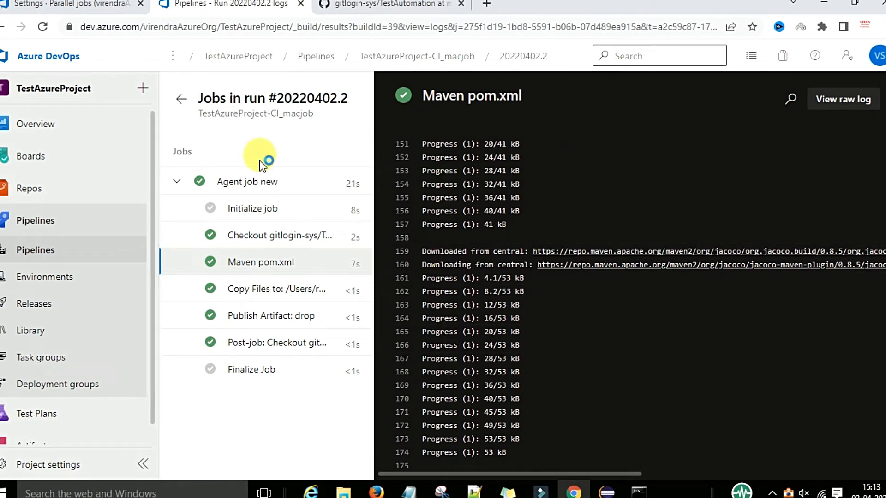
# Review the macOS run's summary, including its warnings and job status.
pyautogui.click(187, 102)
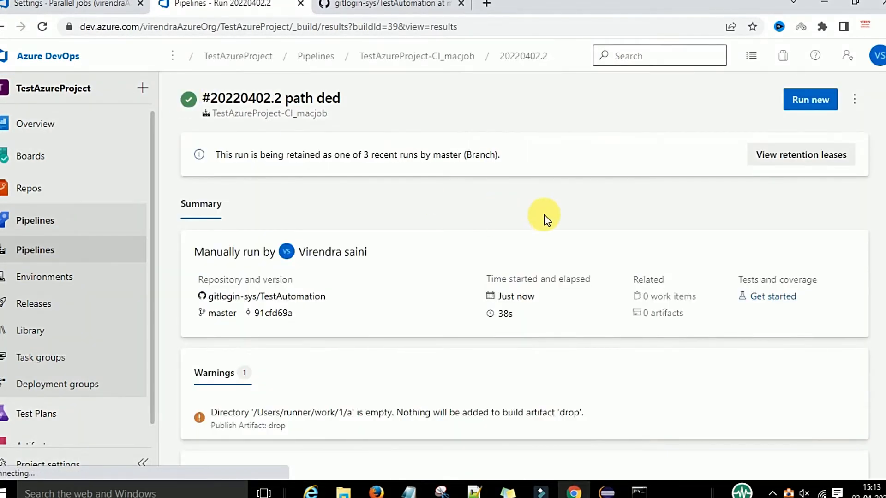
pyautogui.scroll(-2, 410, 313)
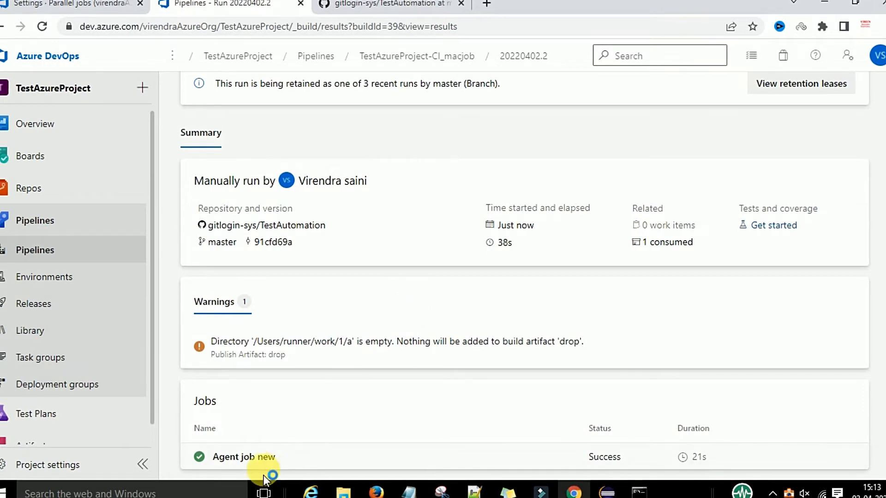
pyautogui.scroll(2, 366, 355)
# Edit the TestAzureProject-CI_macjob pipeline, renaming it TestAzureProject-CI_ubuntujob and its agent job "Agent job ubuntujob".
pyautogui.click(34, 229)
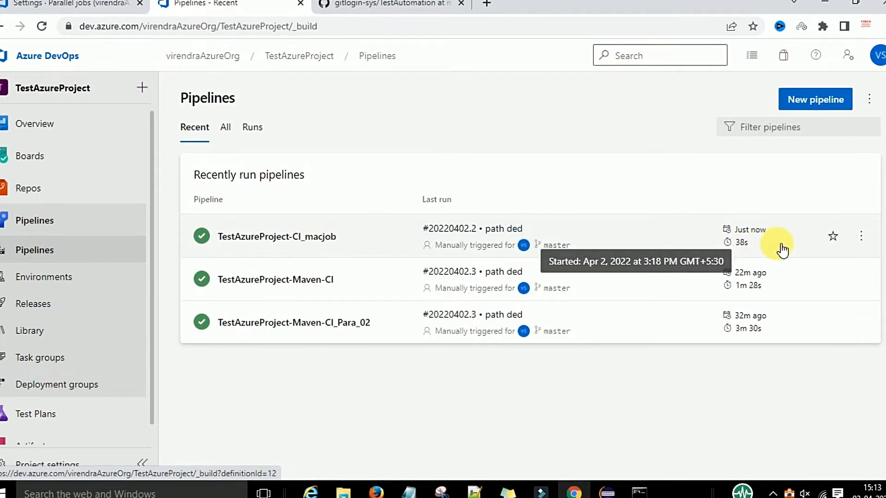
pyautogui.click(862, 236)
pyautogui.click(791, 261)
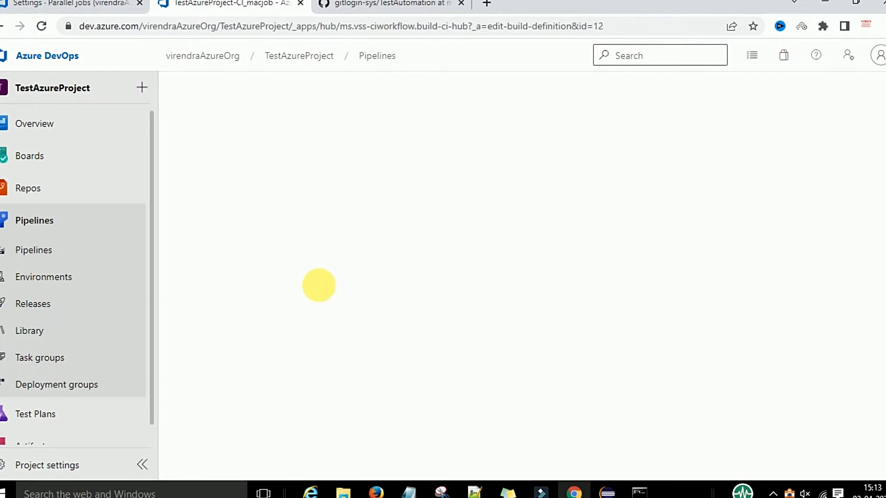
pyautogui.click(688, 217)
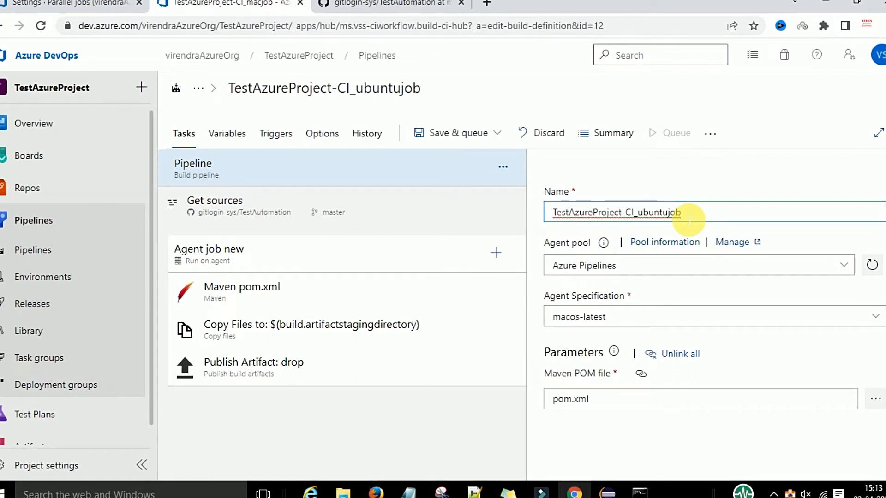
pyautogui.click(270, 262)
pyautogui.click(632, 238)
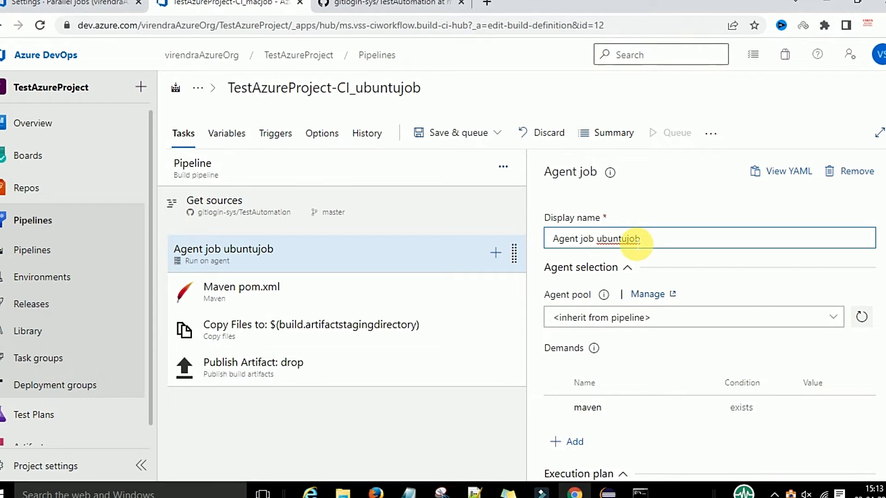
# Save the renamed pipeline without a comment and run it on the macos-latest agent from the master branch.
pyautogui.click(457, 138)
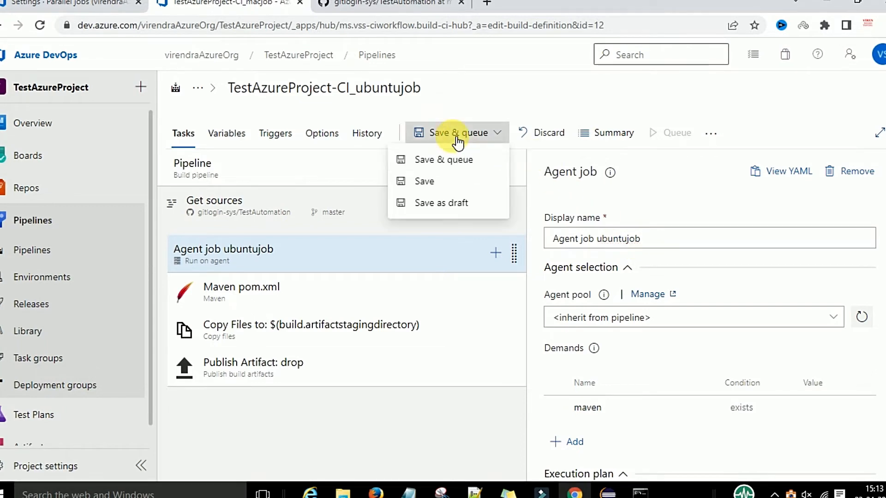
pyautogui.click(453, 162)
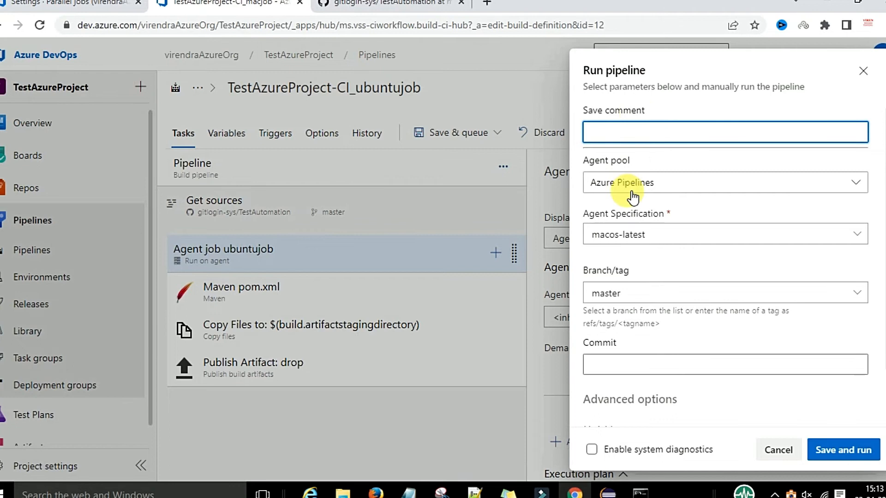
pyautogui.click(845, 458)
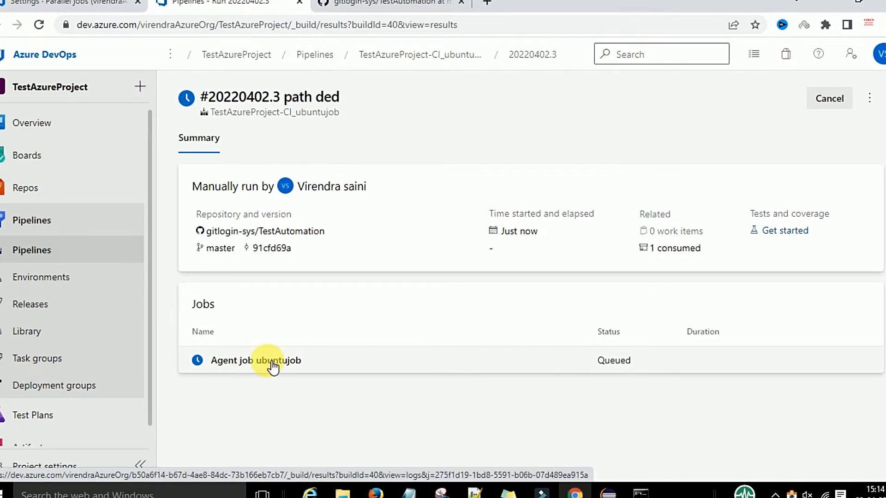
# Check the agent image of the queued "Agent job ubuntujob" and cancel run 20220402.3.
pyautogui.click(274, 367)
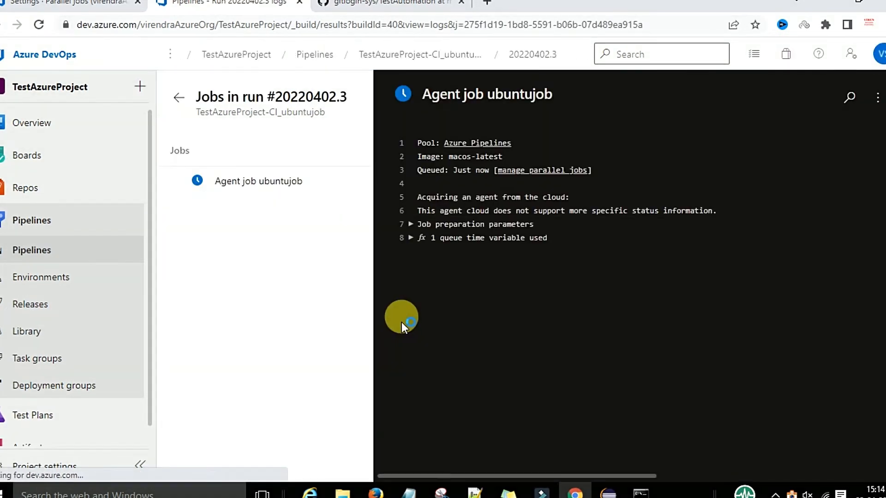
pyautogui.click(179, 97)
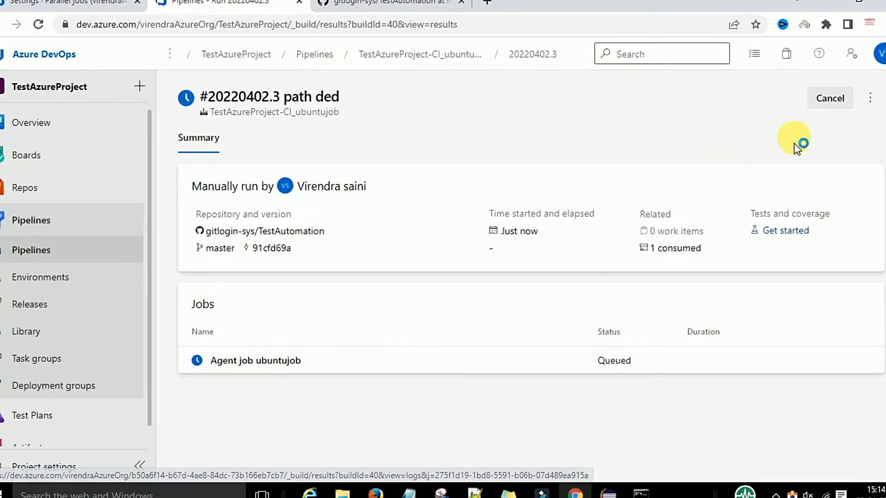
pyautogui.click(834, 101)
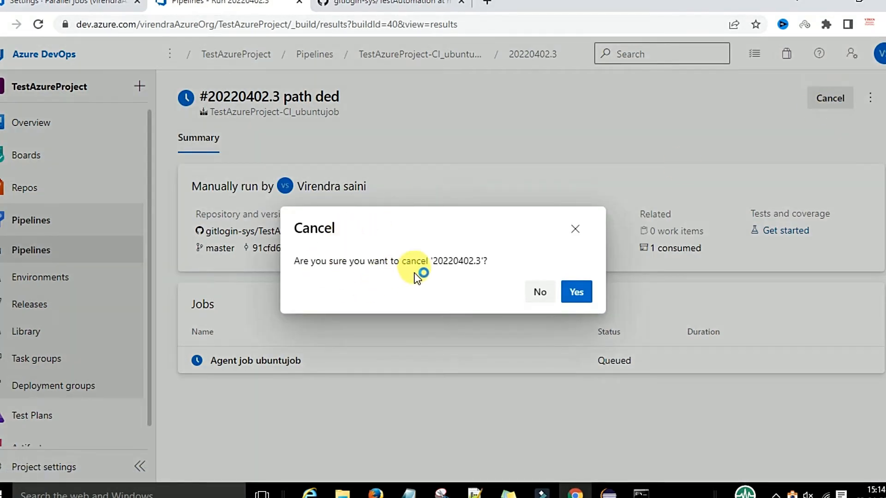
pyautogui.click(576, 292)
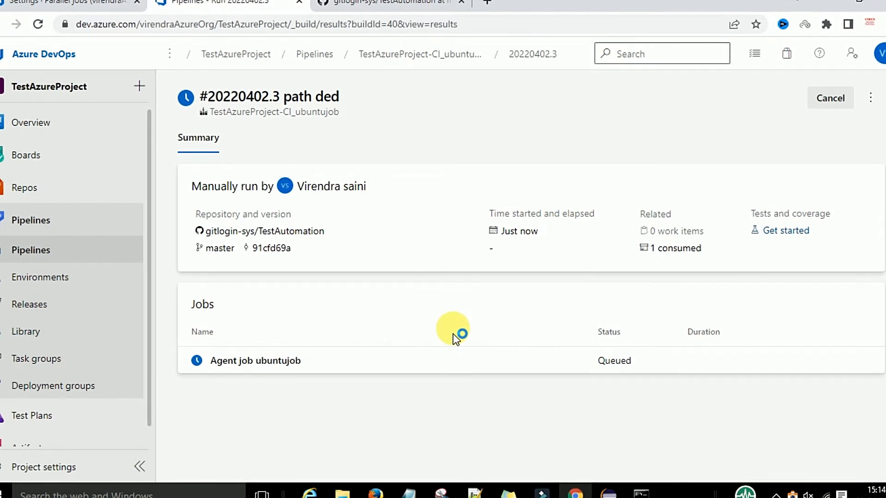
# Reopen the TestAzureProject-CI_ubuntujob pipeline for editing and set its agent specification to ubuntu-latest.
pyautogui.click(60, 219)
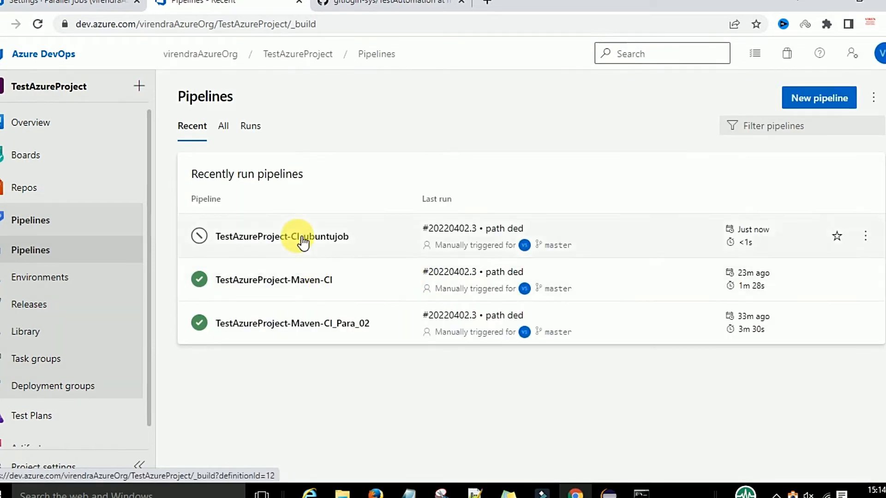
pyautogui.click(865, 236)
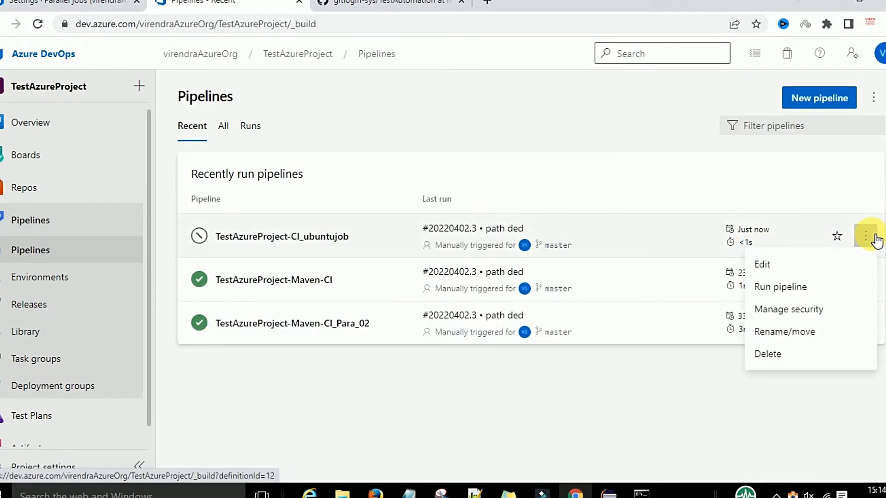
pyautogui.click(765, 261)
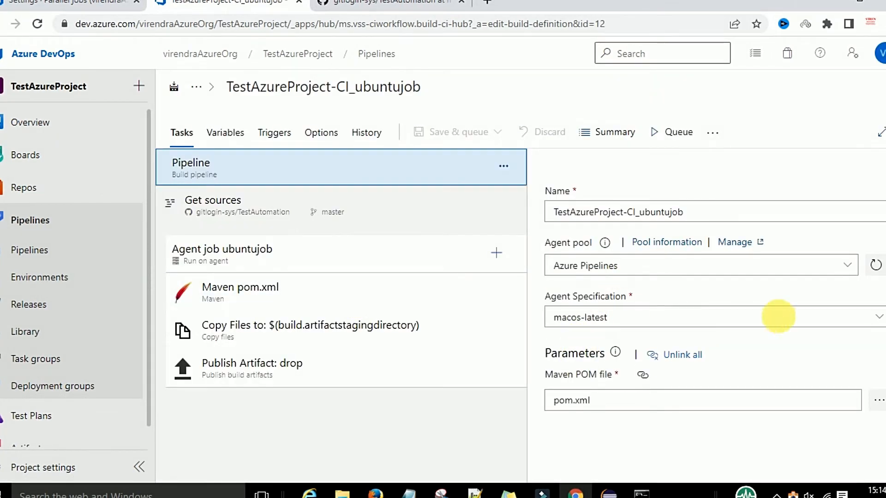
pyautogui.click(879, 317)
pyautogui.scroll(-2, 629, 390)
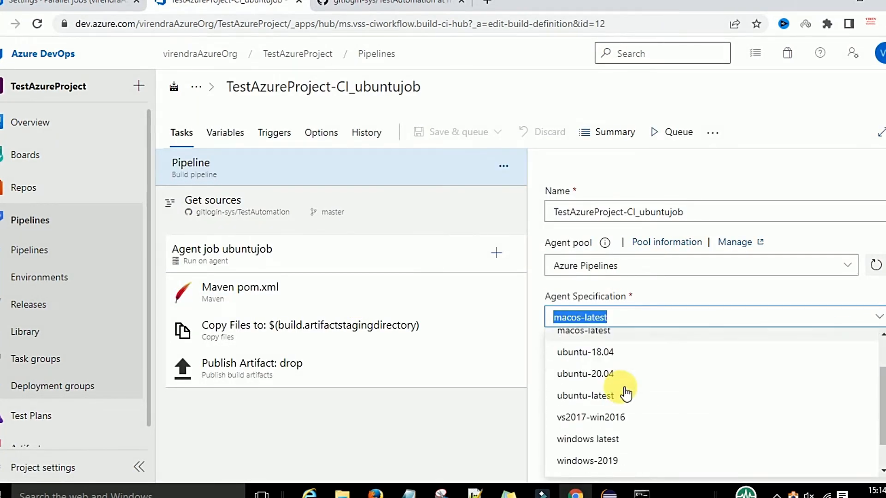
pyautogui.click(597, 388)
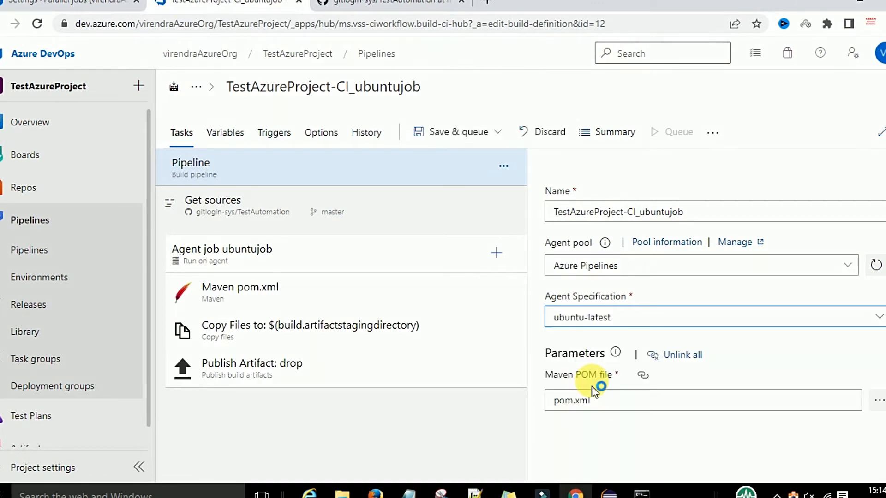
# Save the pipeline without a comment and run it manually on ubuntu-latest from the master branch.
pyautogui.click(449, 133)
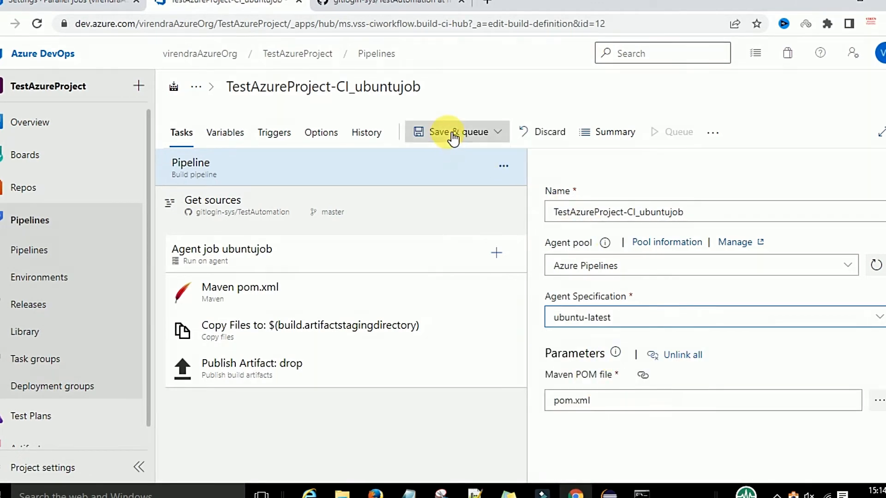
pyautogui.click(450, 159)
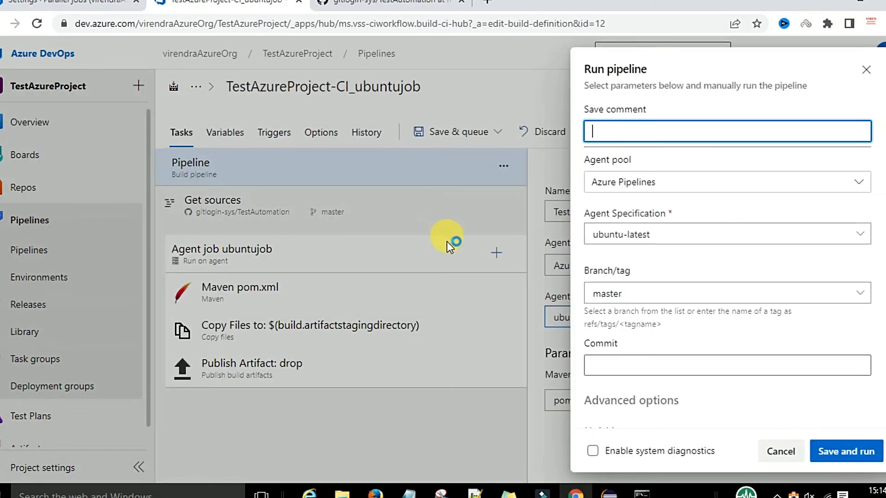
pyautogui.click(818, 462)
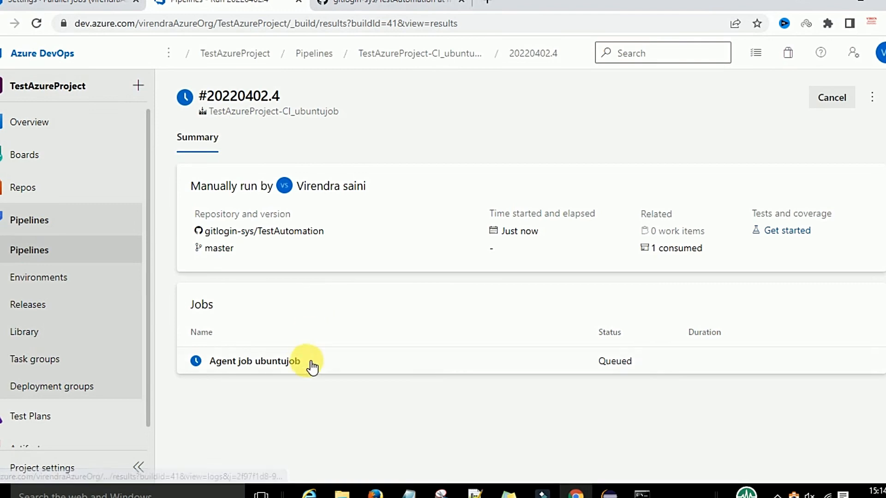
# Review the Ubuntu run's job, Copy Files, post-job checkout and Finalize Job logs, its summary and the recent pipelines list.
pyautogui.click(285, 364)
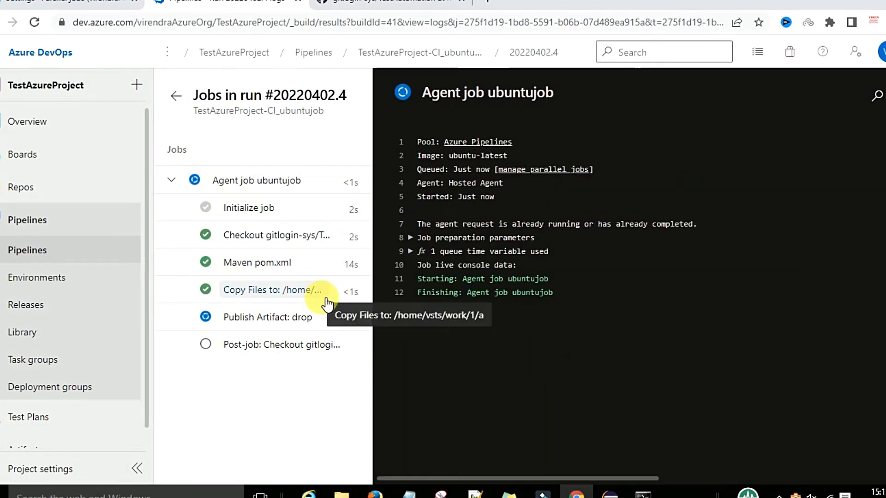
pyautogui.click(319, 294)
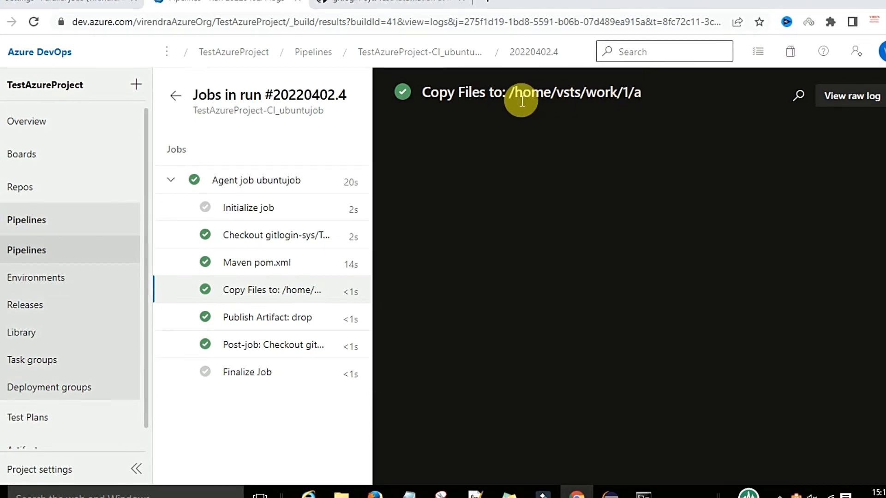
pyautogui.click(265, 356)
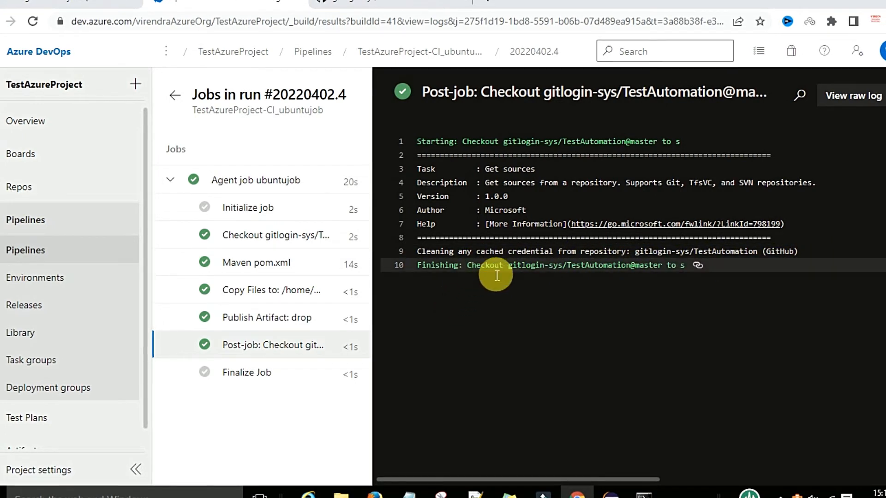
pyautogui.click(241, 382)
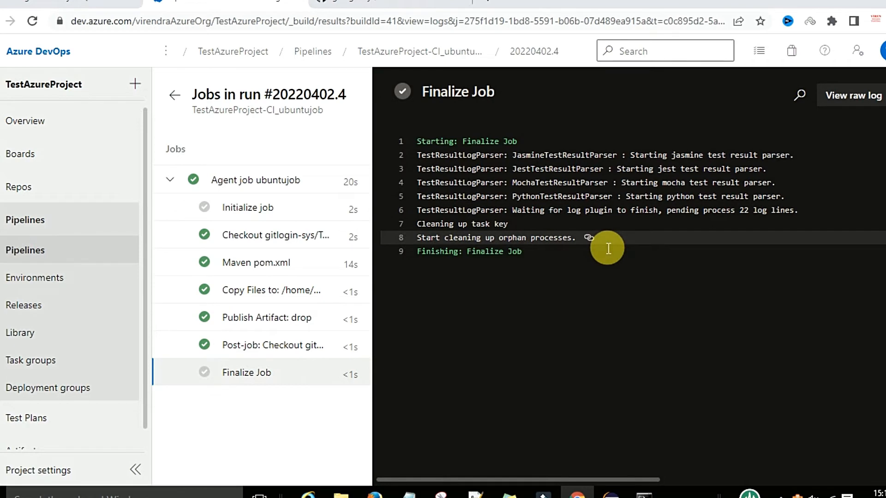
pyautogui.click(175, 102)
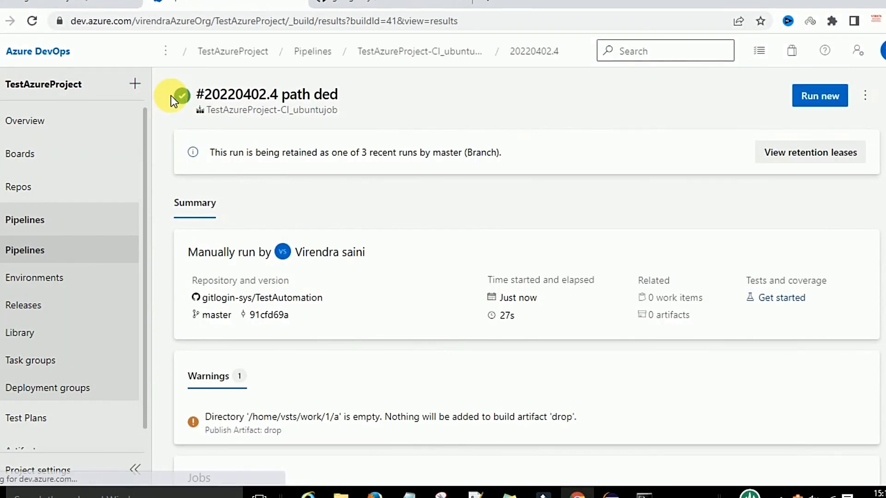
pyautogui.click(24, 222)
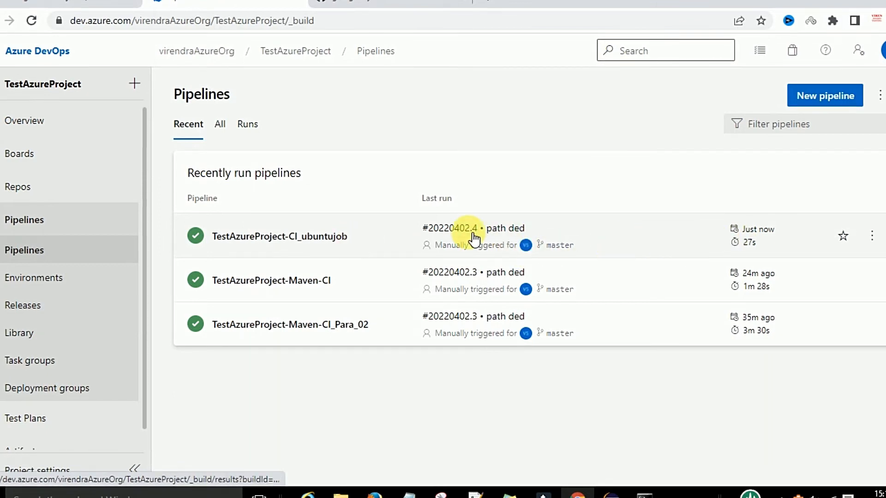
# Create a new release pipeline from an empty job, keeping the stage name Stage 1.
pyautogui.click(33, 312)
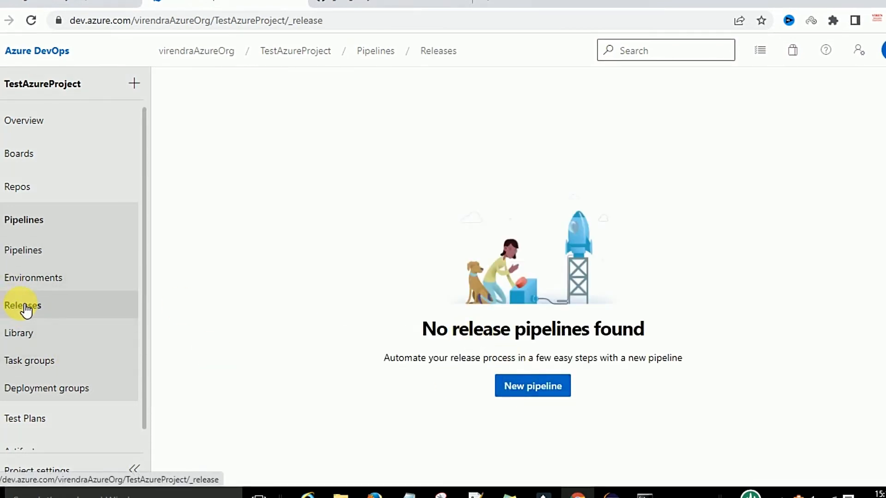
pyautogui.click(515, 399)
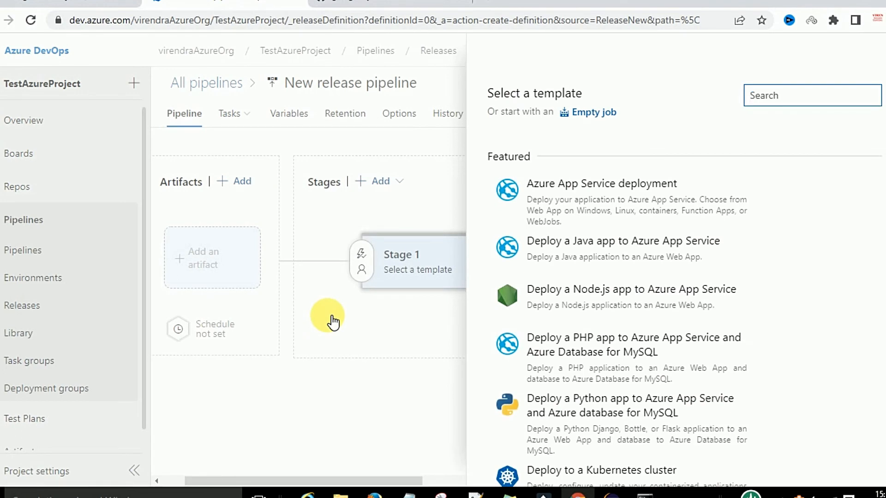
pyautogui.click(599, 114)
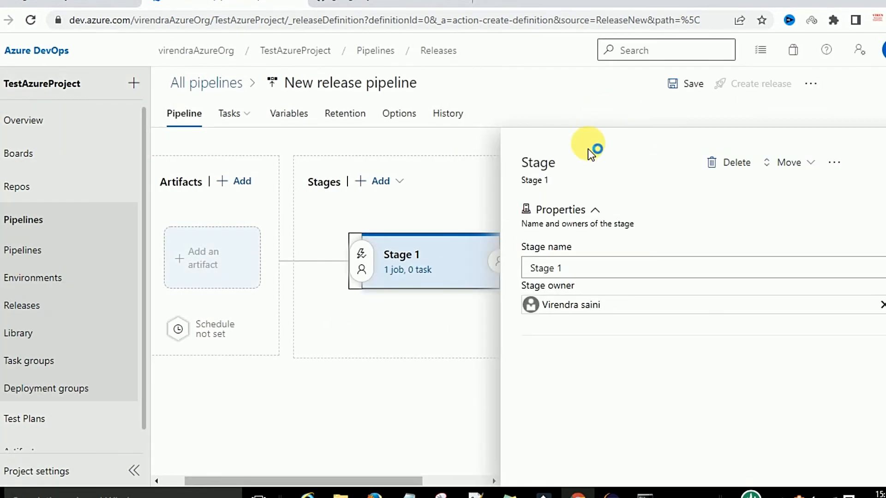
pyautogui.moveTo(417, 312)
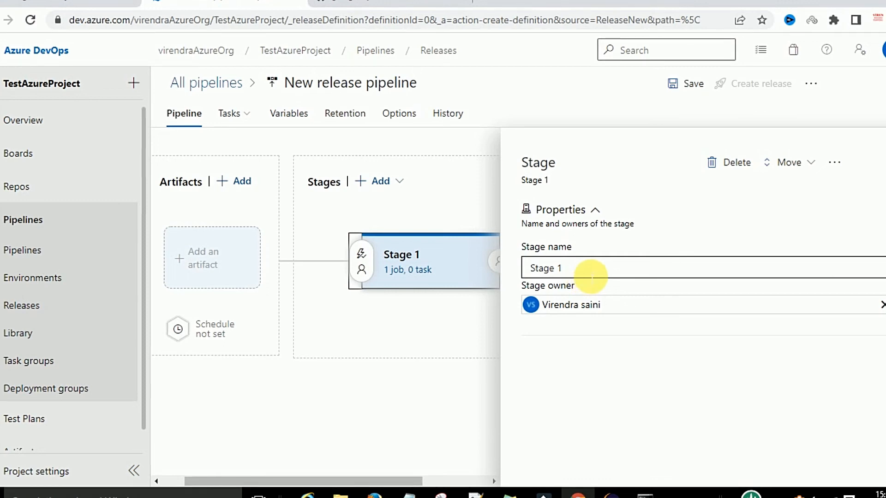
pyautogui.click(884, 161)
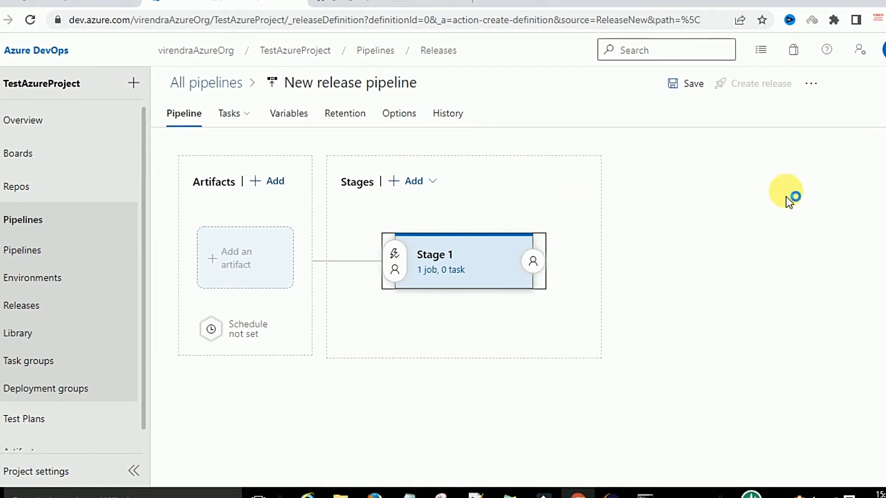
# Add a Build artifact from the TestAzureProject-CI_ubuntujob pipeline, with Latest as default version and the suggested source alias.
pyautogui.click(242, 261)
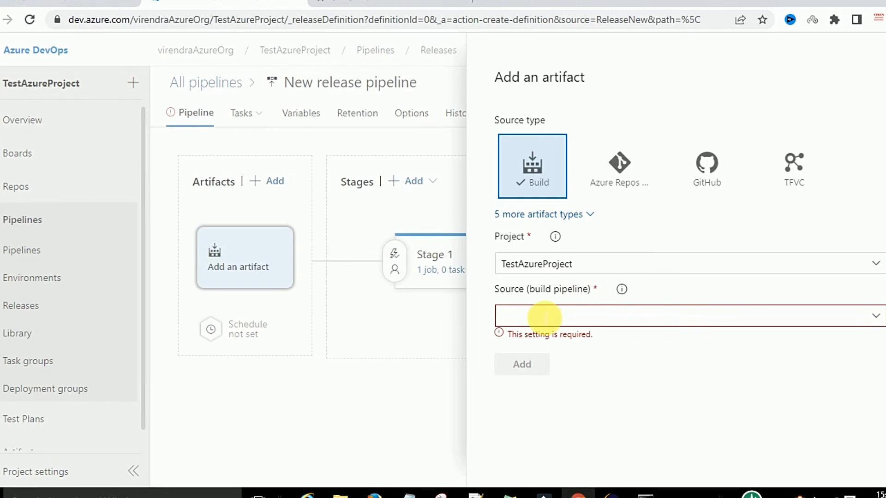
pyautogui.click(875, 317)
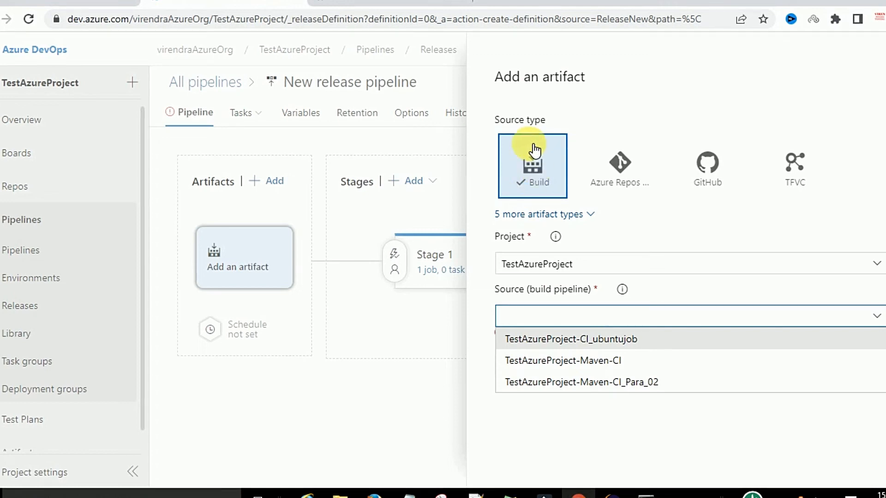
pyautogui.click(580, 340)
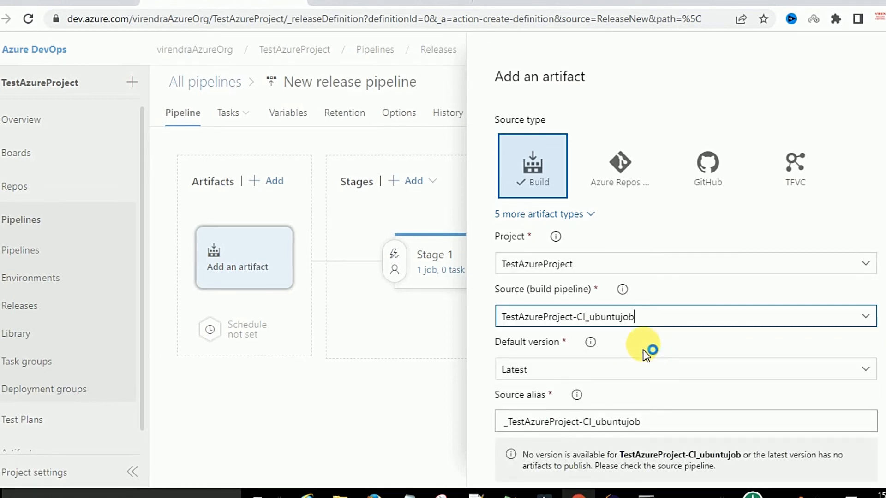
pyautogui.scroll(-1, 646, 353)
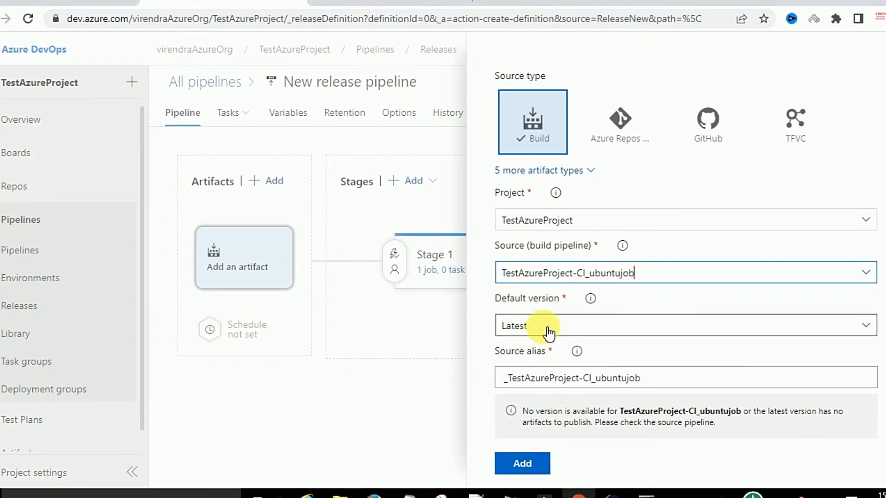
pyautogui.click(874, 329)
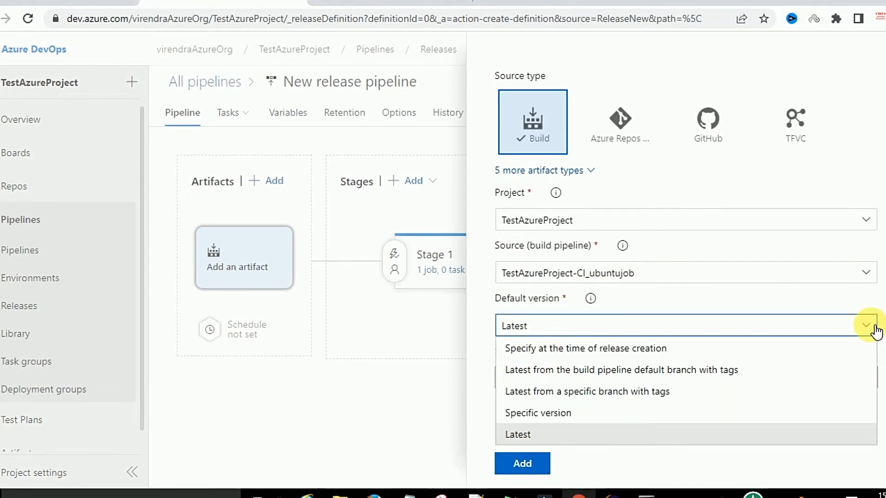
pyautogui.click(875, 330)
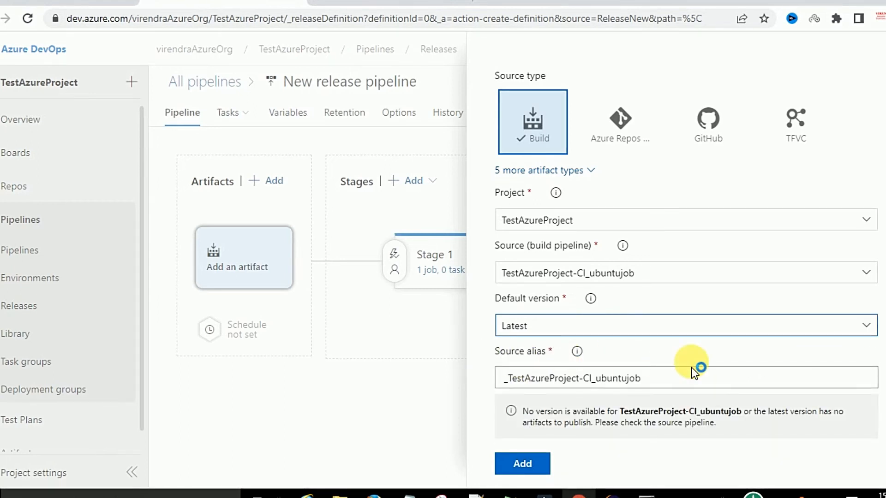
pyautogui.click(611, 386)
pyautogui.click(530, 470)
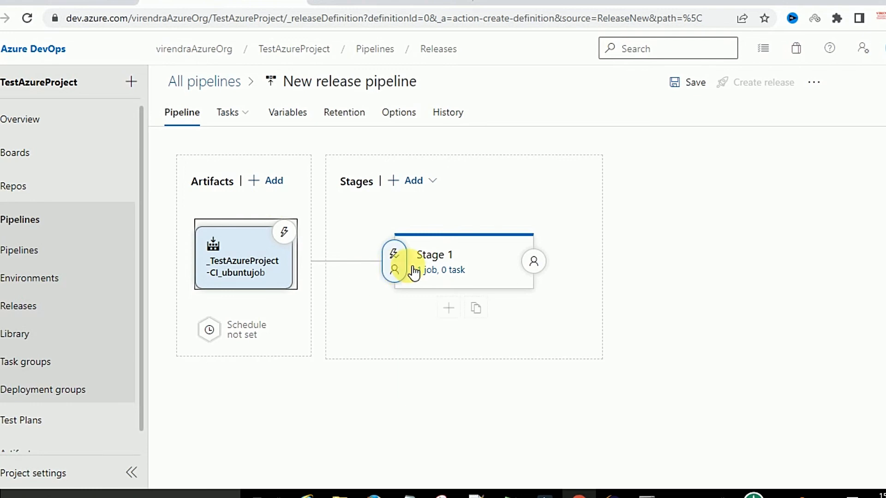
# Open the tasks of Stage 1 and rename its agent job to "Agent job deploy".
pyautogui.click(442, 271)
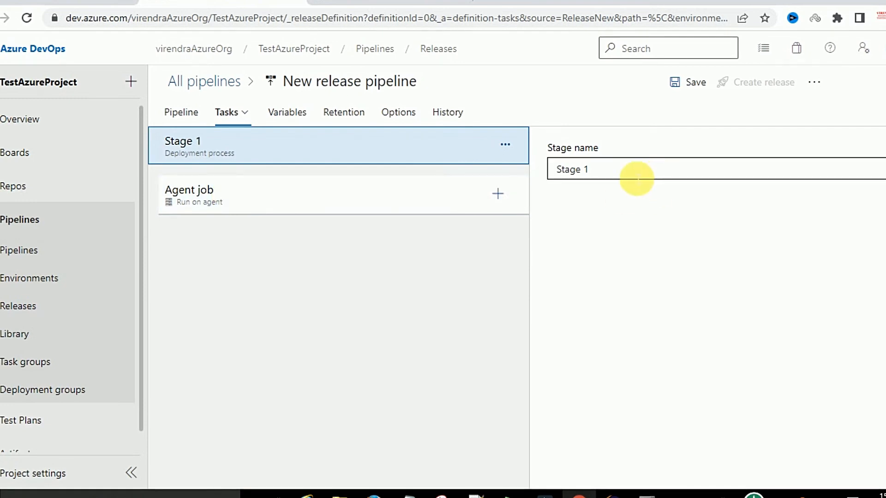
pyautogui.click(264, 205)
pyautogui.click(620, 224)
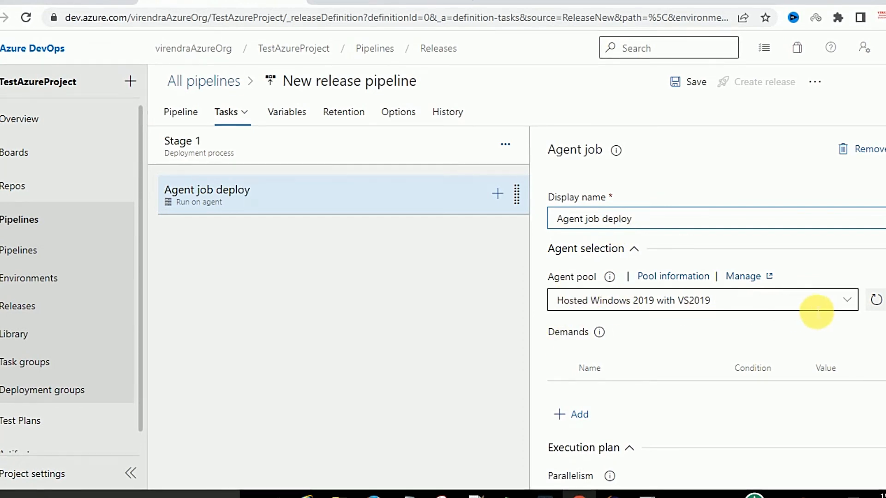
# Set the deploy job's agent pool to Azure Pipelines with the ubuntu-latest specification, and review its execution plan and artifact download settings.
pyautogui.click(847, 300)
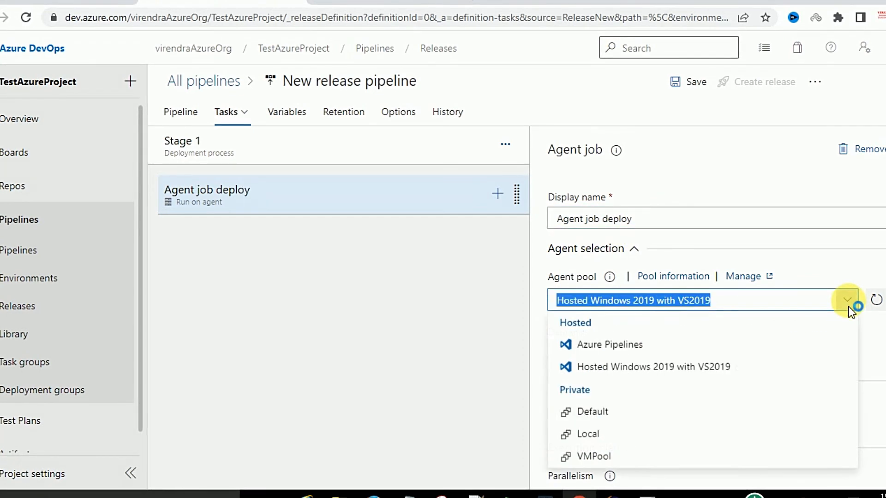
pyautogui.click(618, 343)
pyautogui.scroll(-2, 711, 327)
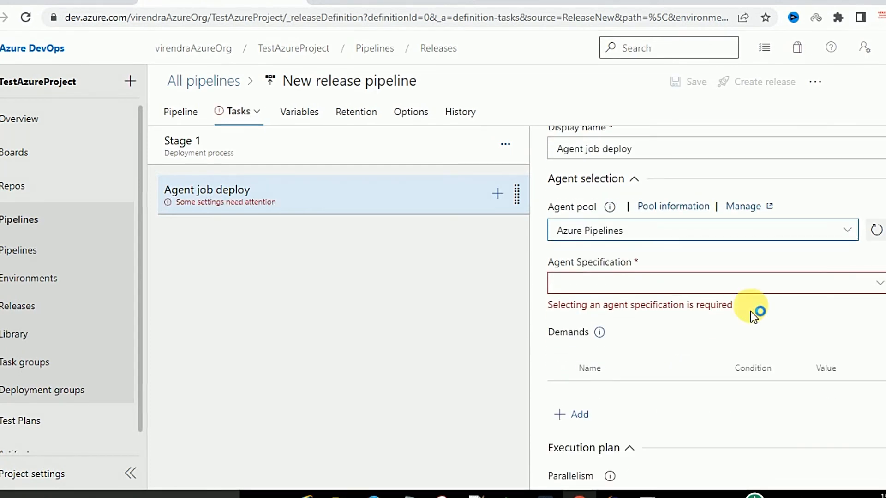
pyautogui.click(879, 286)
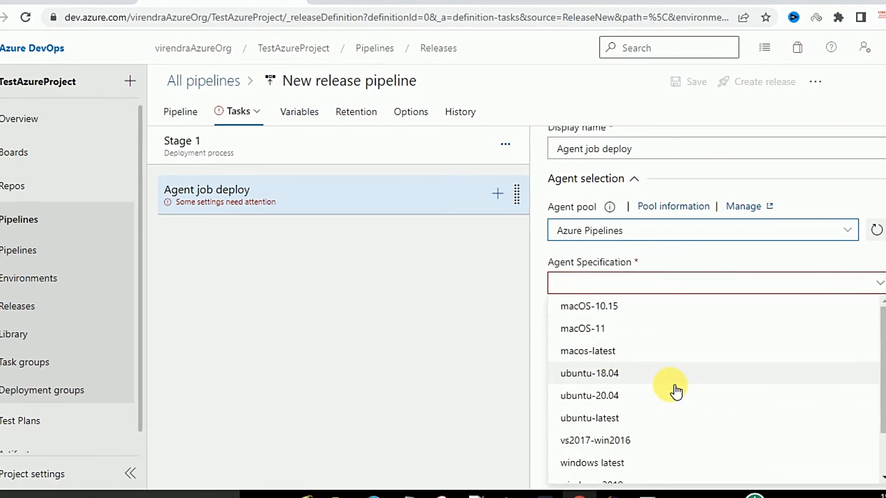
pyautogui.scroll(-1, 676, 391)
pyautogui.click(604, 362)
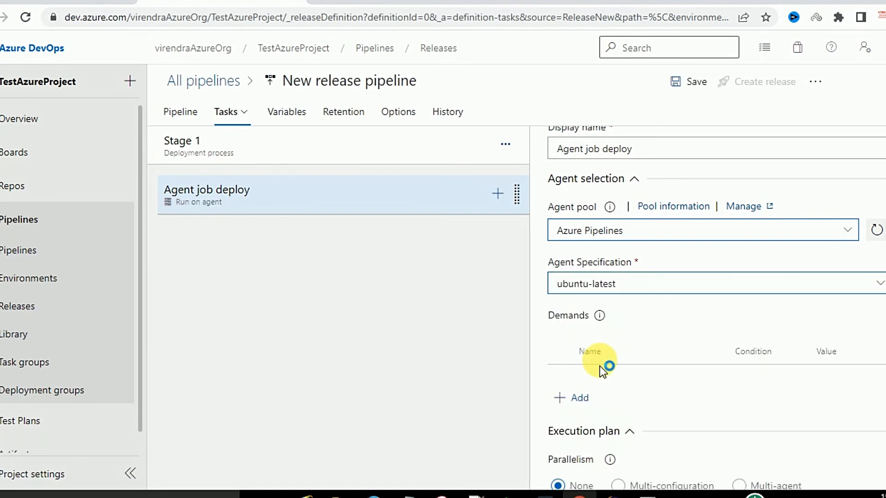
pyautogui.scroll(-3, 642, 344)
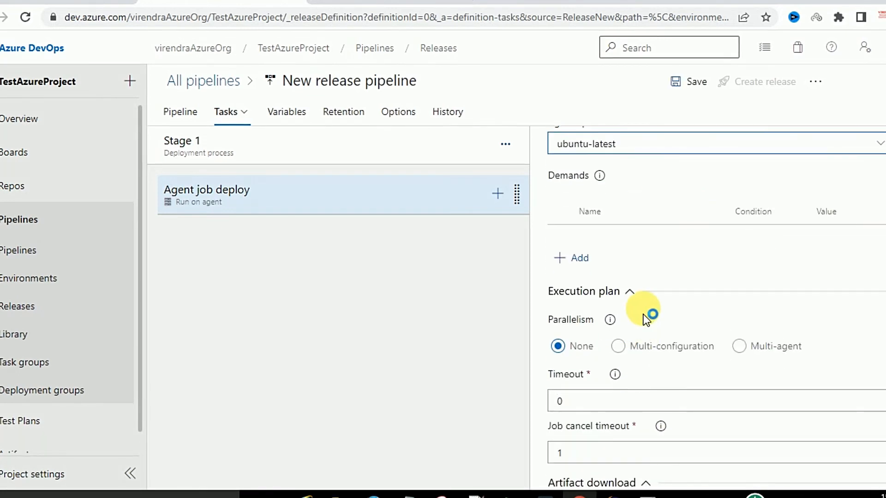
pyautogui.scroll(-2, 643, 314)
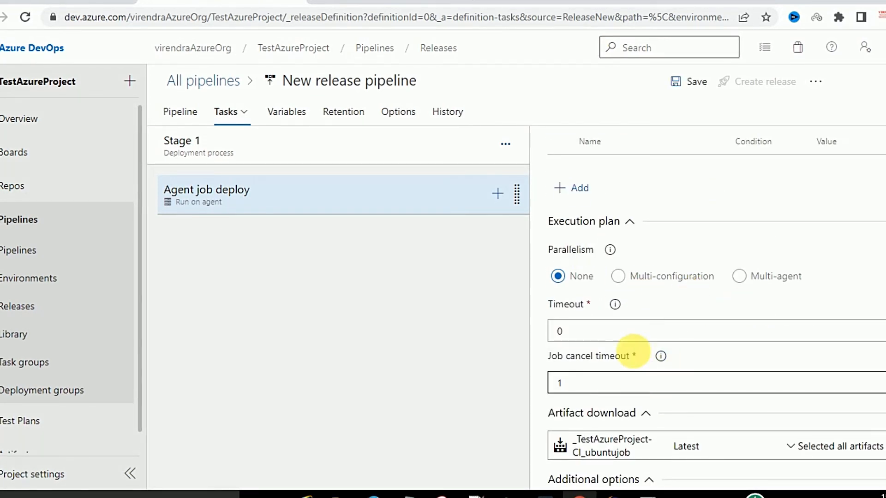
pyautogui.scroll(6, 641, 333)
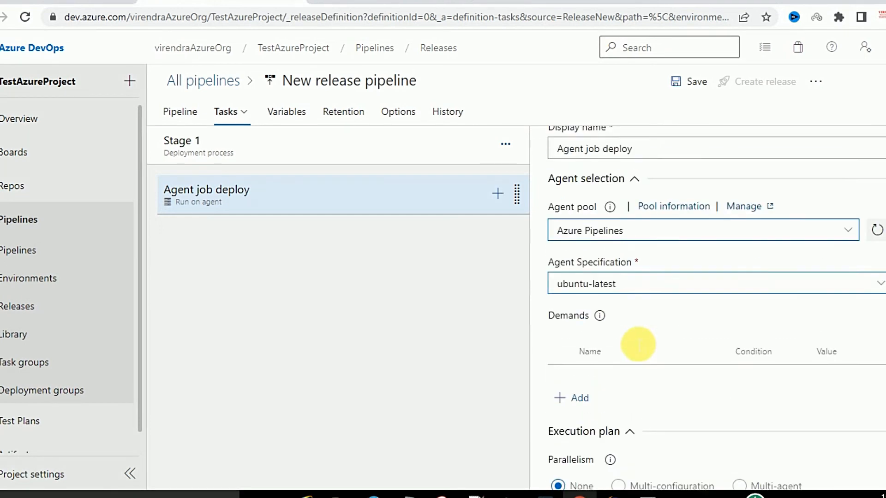
# Save the release pipeline in the root folder without a comment and create a release from artifact version 20220402.4.
pyautogui.click(679, 87)
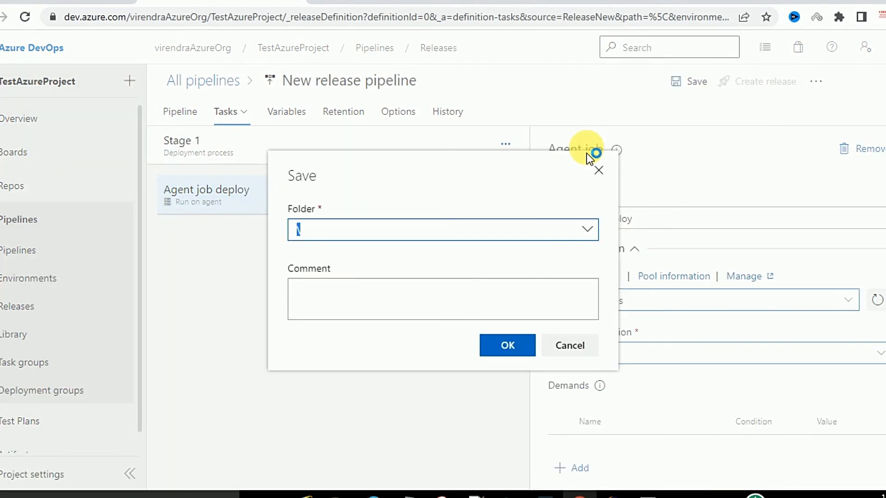
pyautogui.click(507, 351)
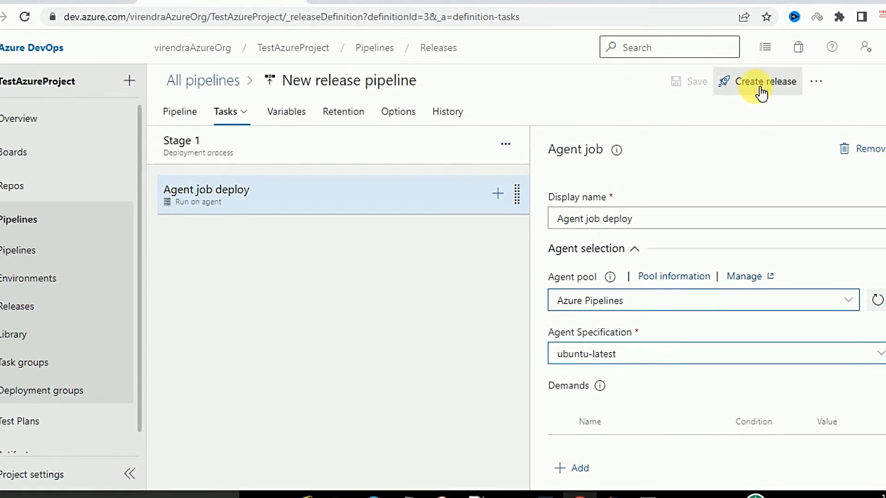
pyautogui.click(761, 91)
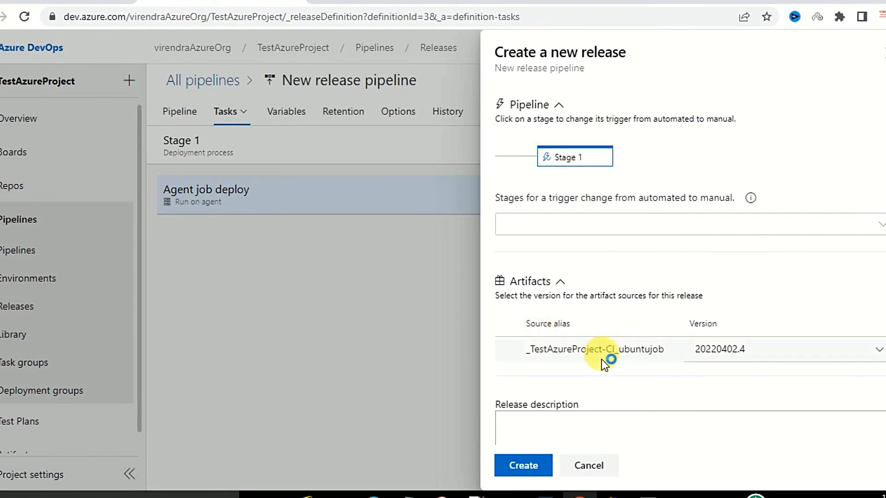
pyautogui.click(523, 465)
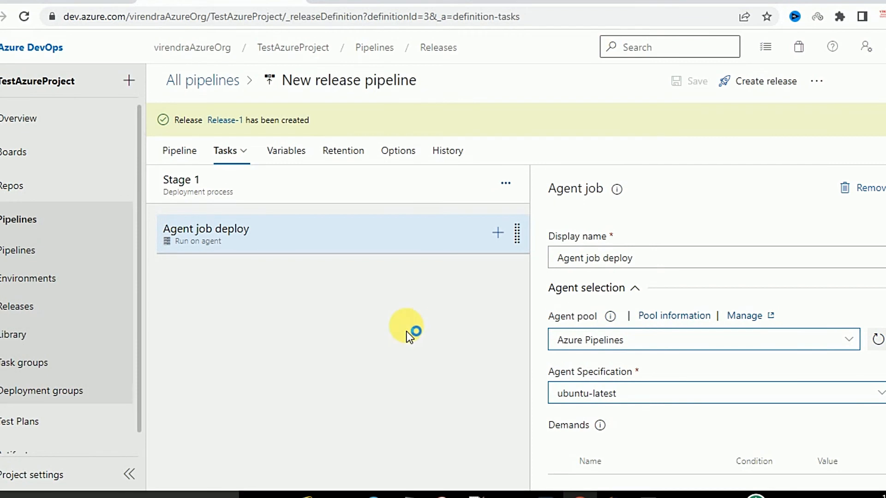
# Open Release-1 and view the deployment logs of Stage 1.
pyautogui.click(225, 121)
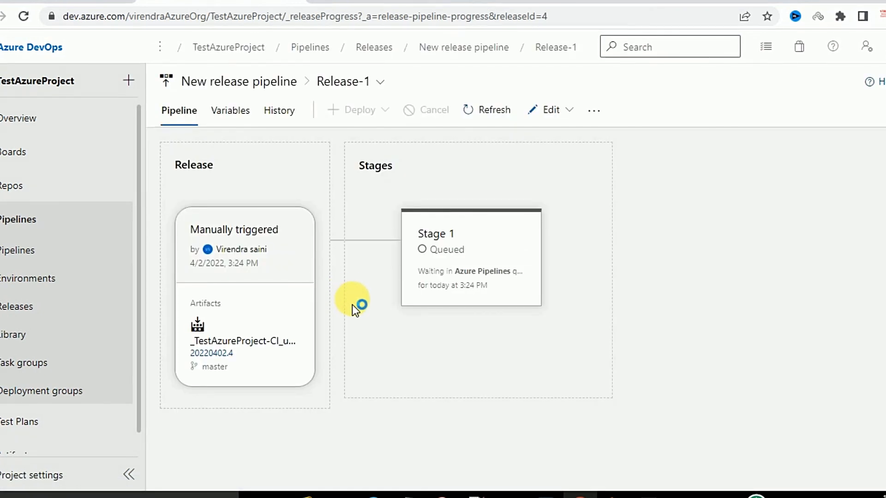
pyautogui.moveTo(422, 252)
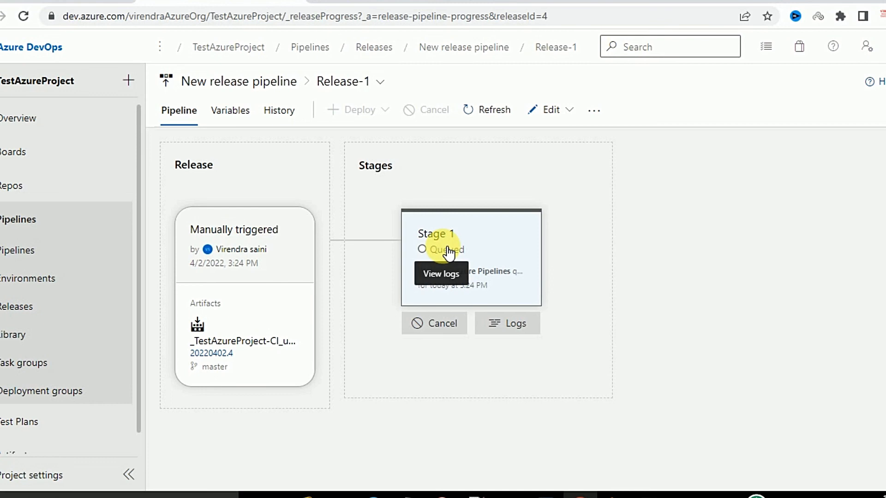
pyautogui.click(516, 327)
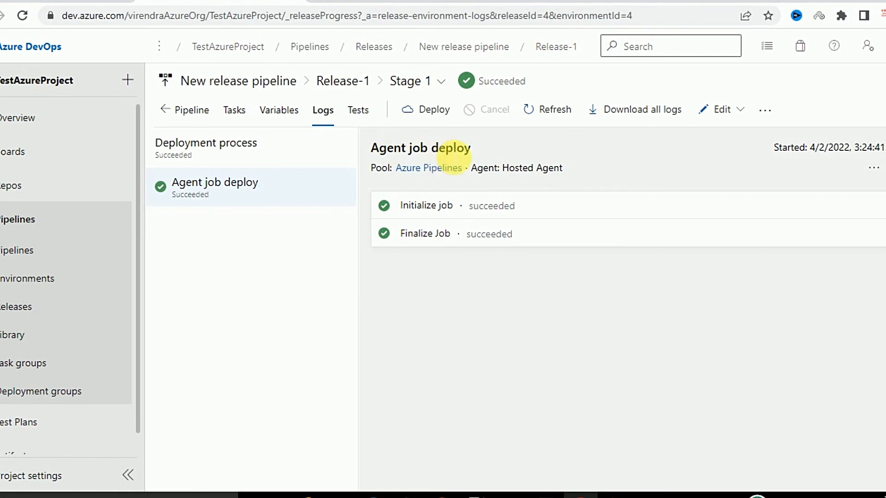
# Check the commits associated with Stage 1 and redeploy Release-1 to it without a comment.
pyautogui.click(434, 114)
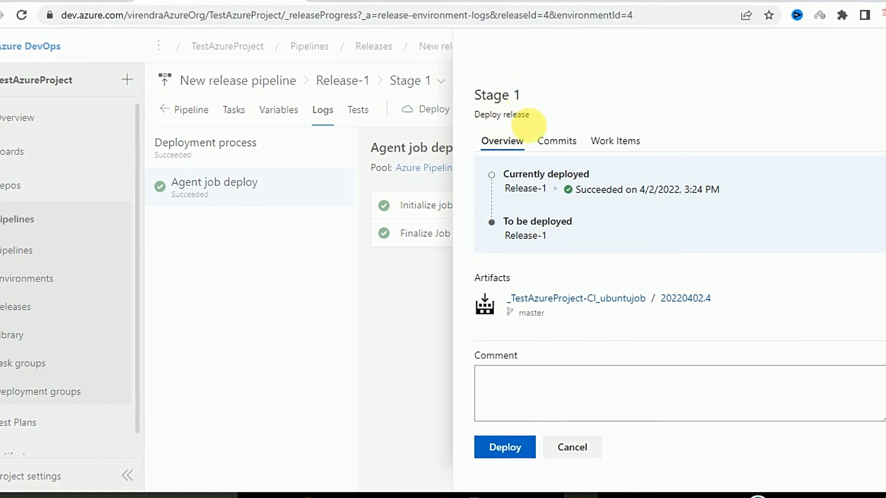
pyautogui.click(568, 143)
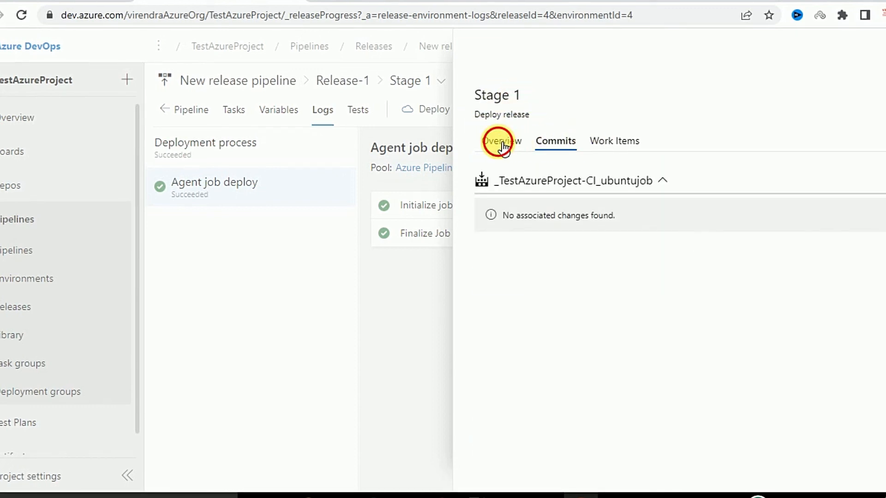
pyautogui.click(502, 142)
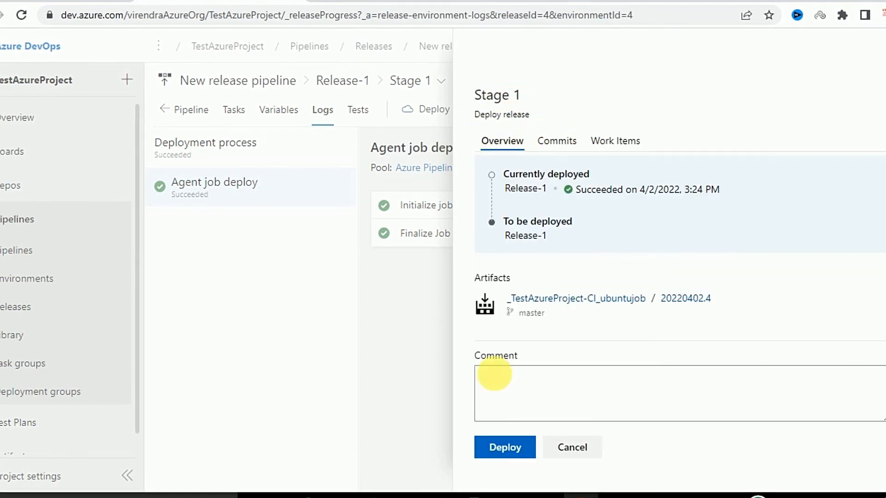
pyautogui.click(502, 450)
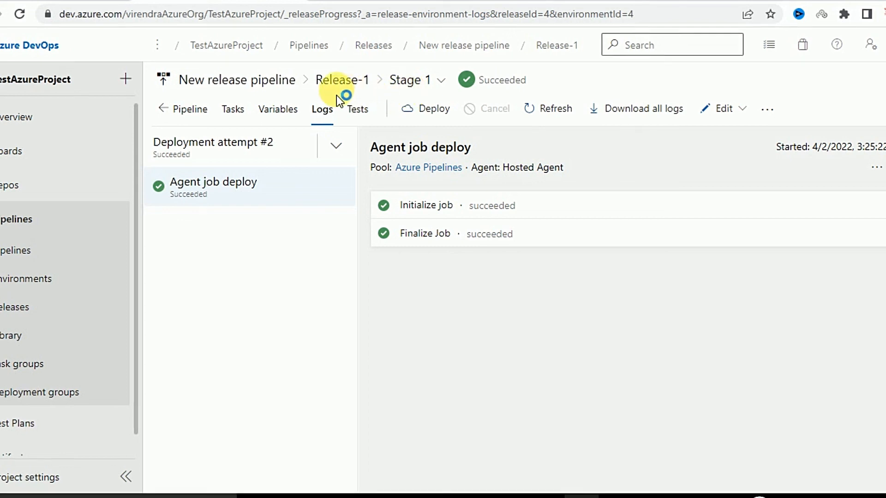
# Review the Stage 1 deployment overview without deploying again, and examine the details of deployment attempt #2.
pyautogui.click(431, 109)
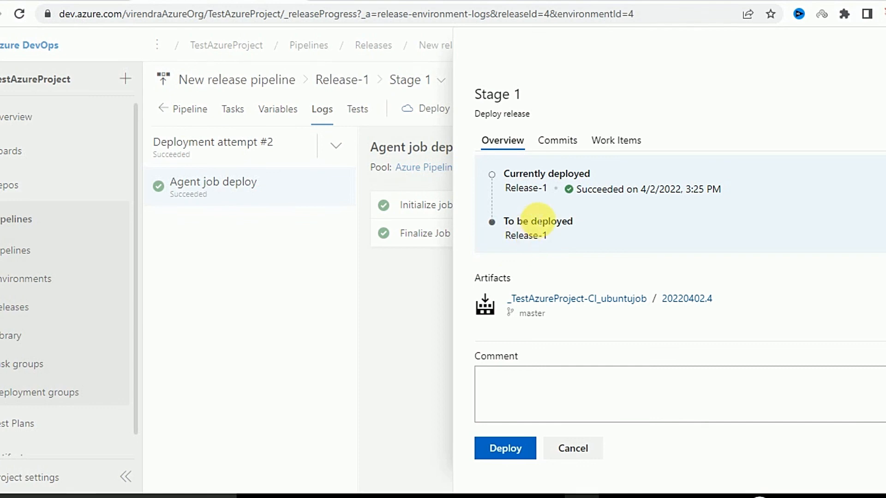
pyautogui.click(580, 453)
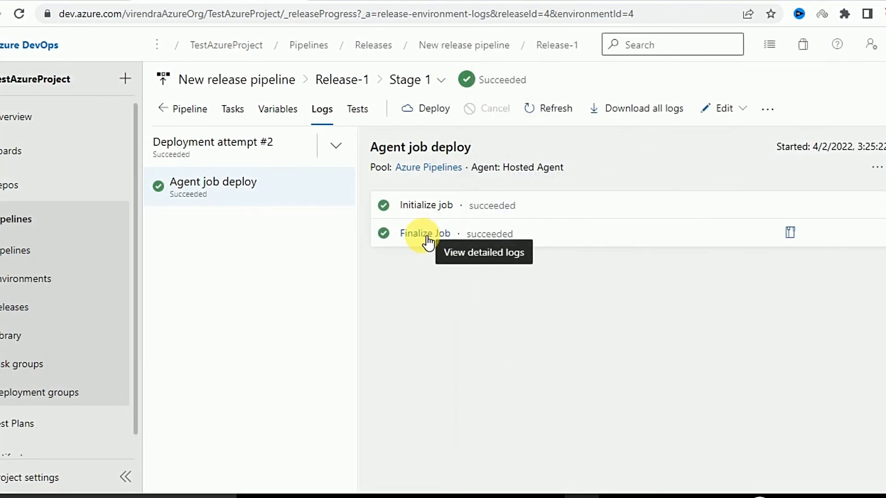
pyautogui.click(213, 157)
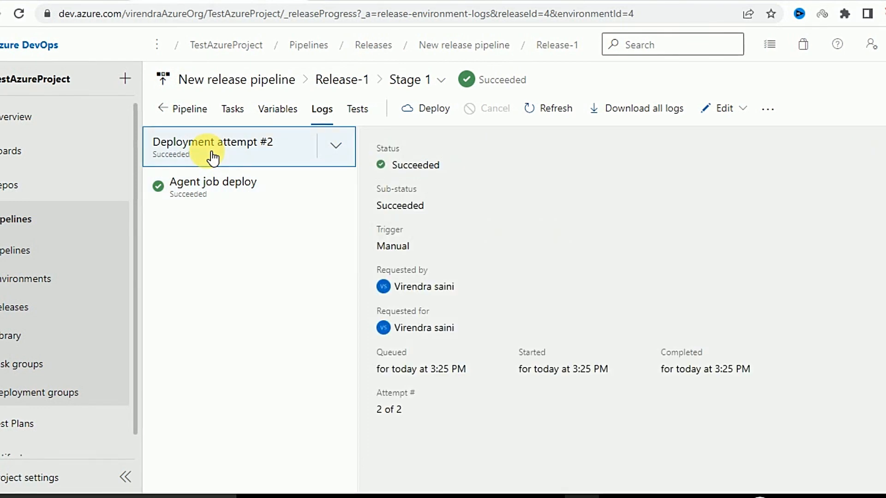
# Review Stage 1's agent job details, tests, logs, variables and tasks, and return to the Release-1 pipeline overview.
pyautogui.click(215, 203)
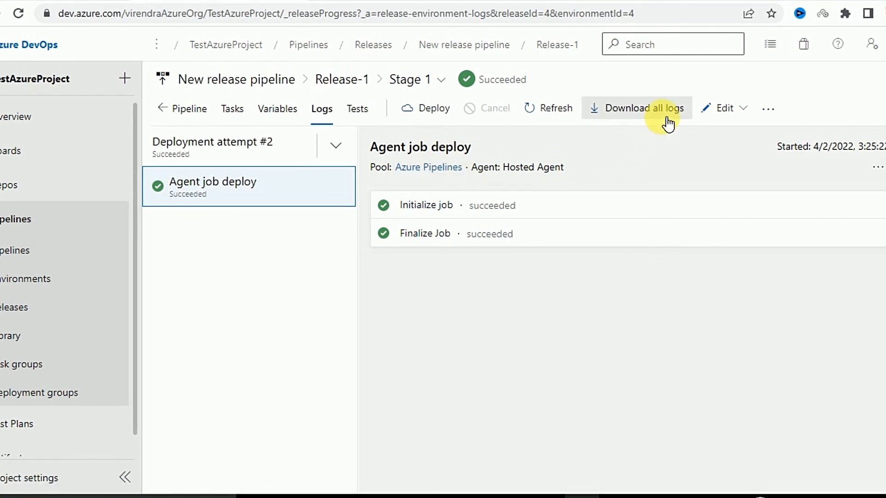
pyautogui.click(358, 111)
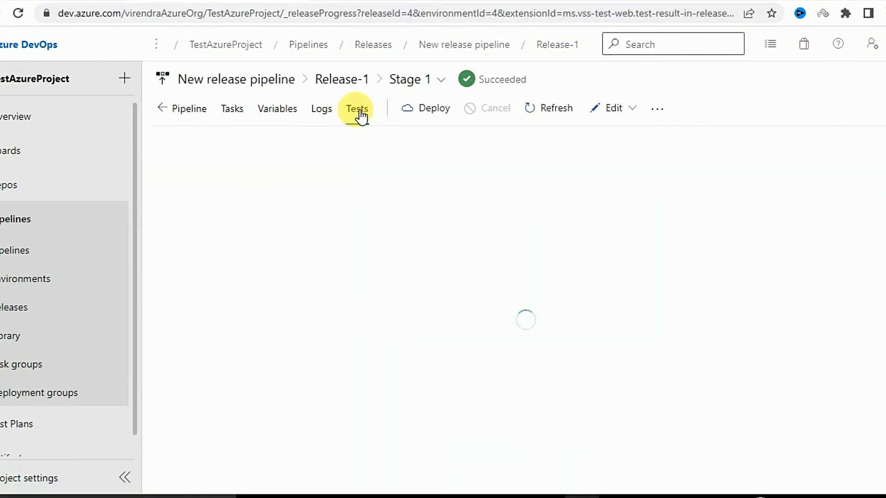
pyautogui.click(327, 113)
pyautogui.click(281, 110)
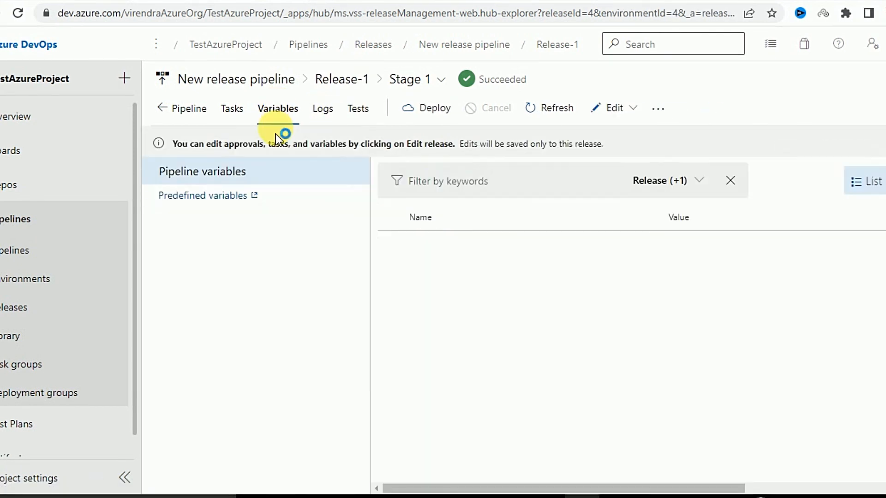
pyautogui.click(231, 110)
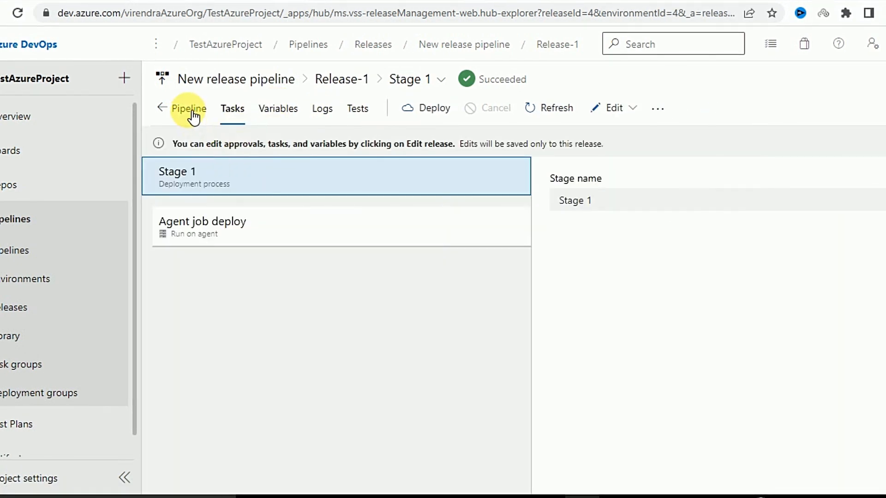
pyautogui.click(190, 111)
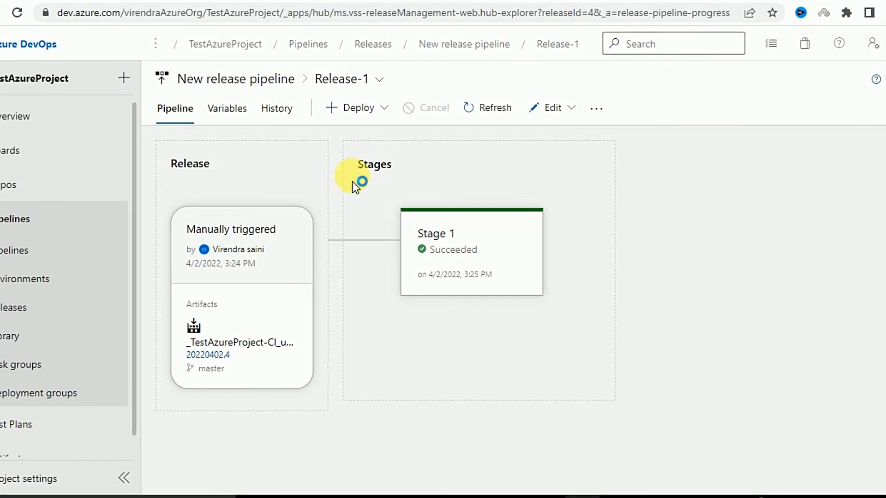
pyautogui.click(391, 113)
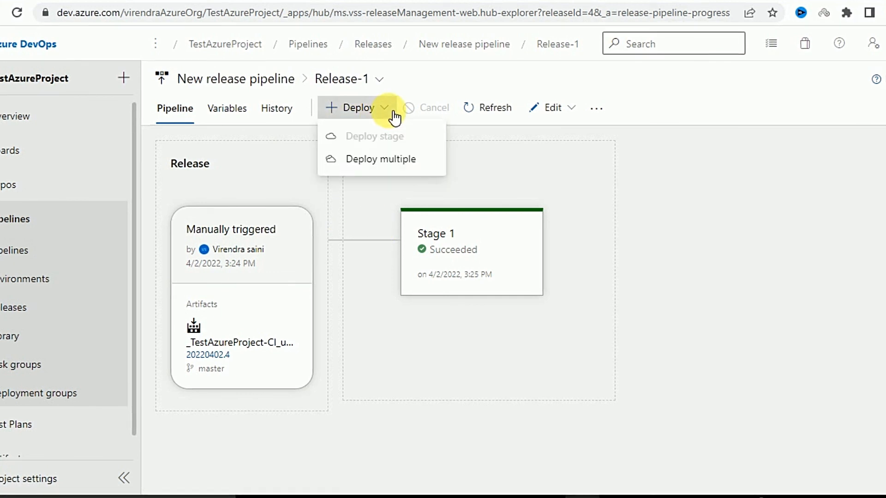
pyautogui.click(550, 159)
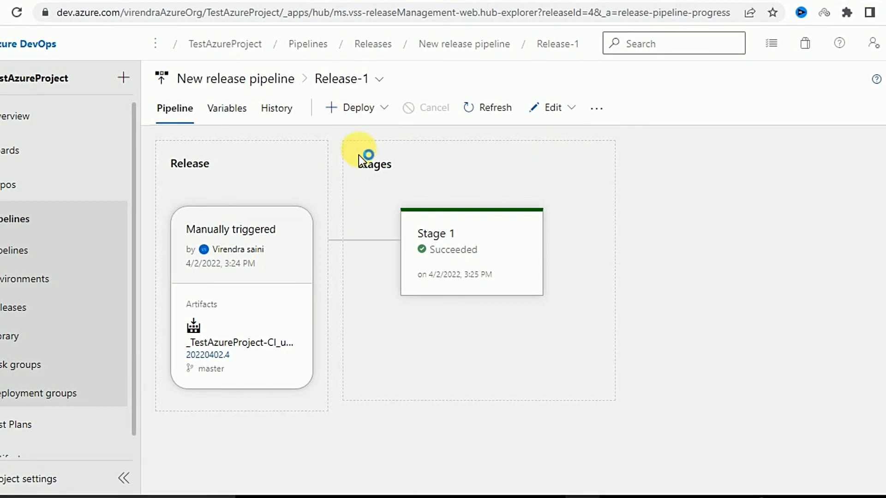
pyautogui.click(385, 118)
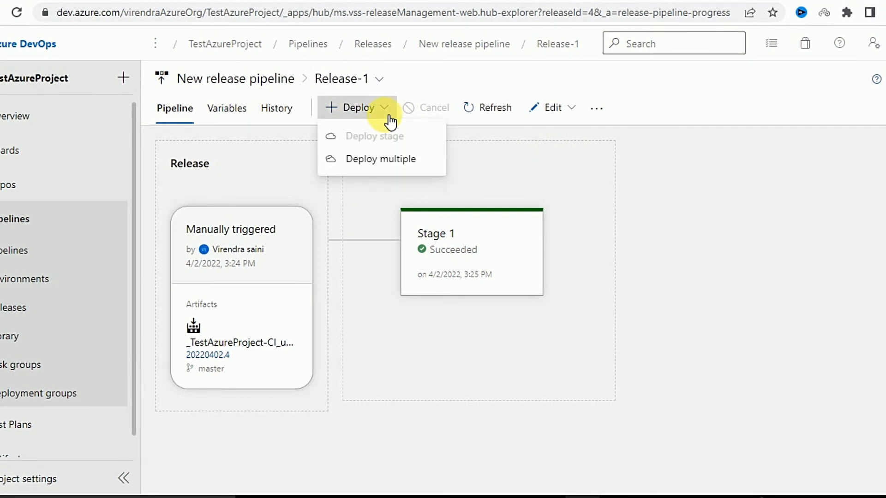
pyautogui.click(624, 162)
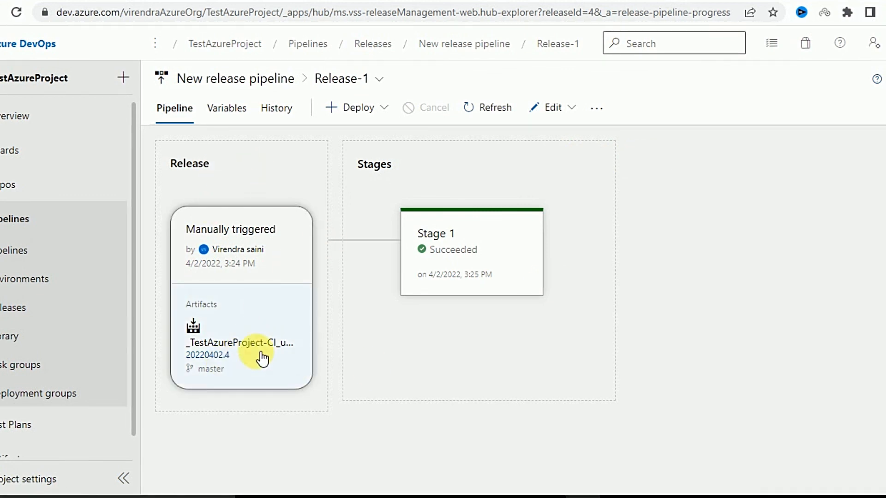
# Redeploy Release-1 to Stage 1 without a comment.
pyautogui.moveTo(447, 265)
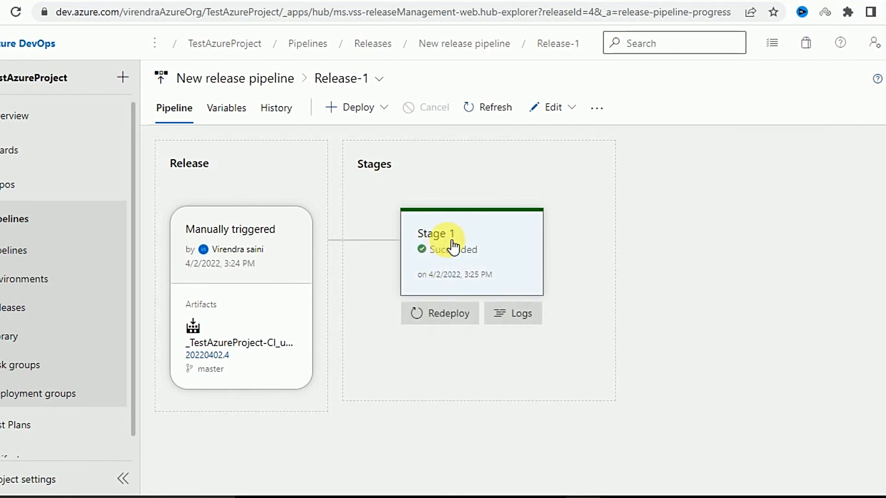
pyautogui.click(439, 312)
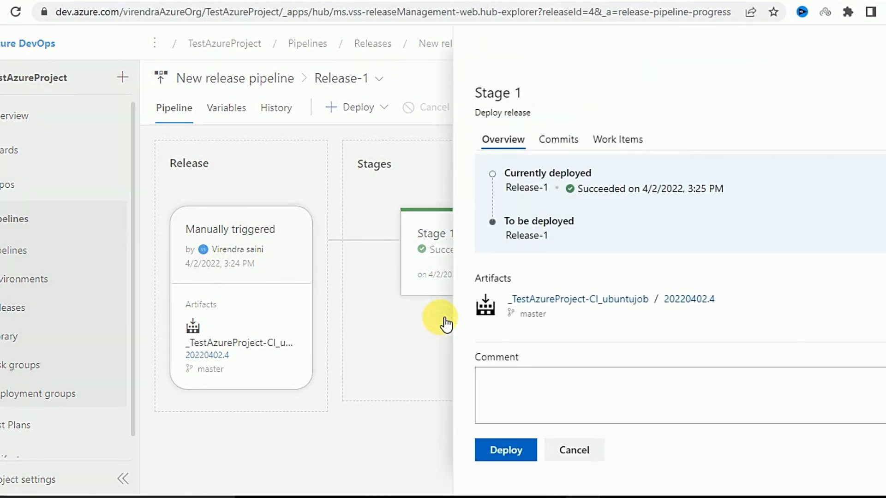
pyautogui.click(507, 450)
# Open the logs of the running Stage 1 deployment, download the Finalize Job log, and view it in Notepad before closing it.
pyautogui.moveTo(435, 253)
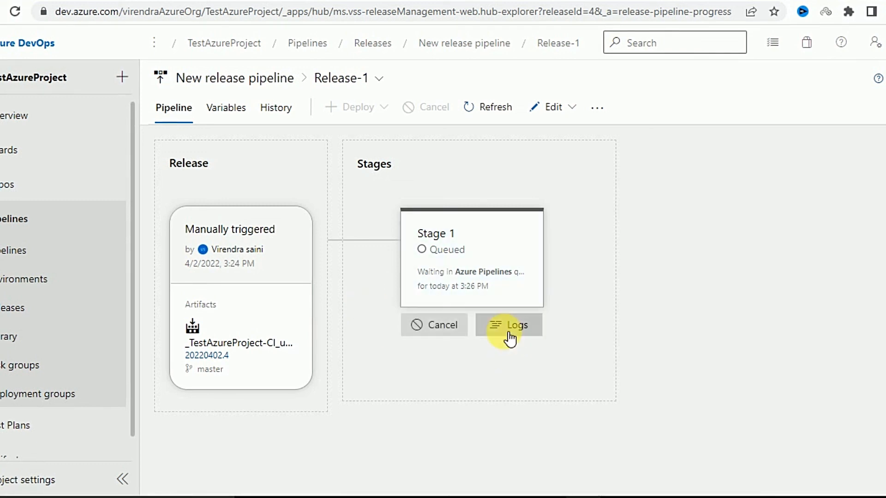
pyautogui.click(515, 332)
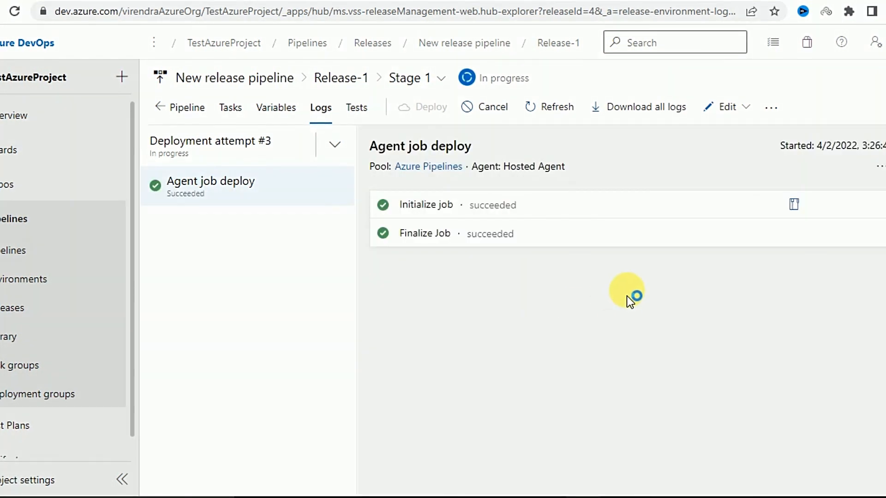
pyautogui.click(797, 235)
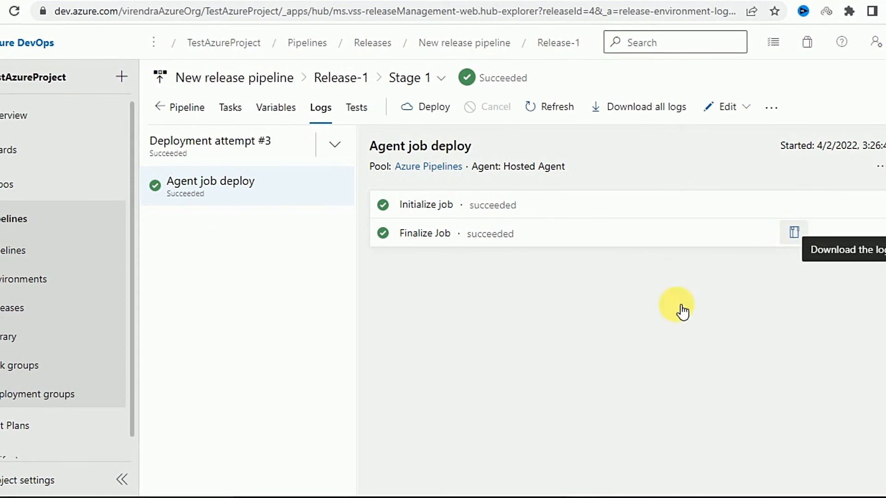
pyautogui.click(24, 482)
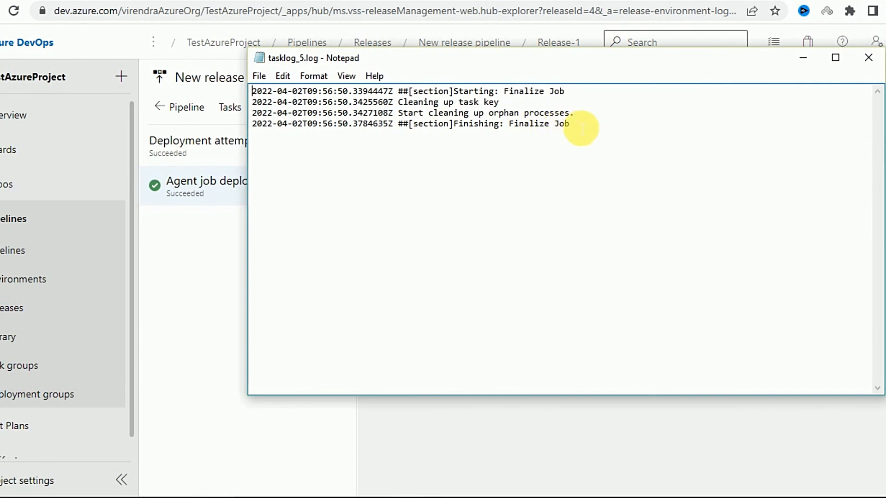
pyautogui.click(869, 57)
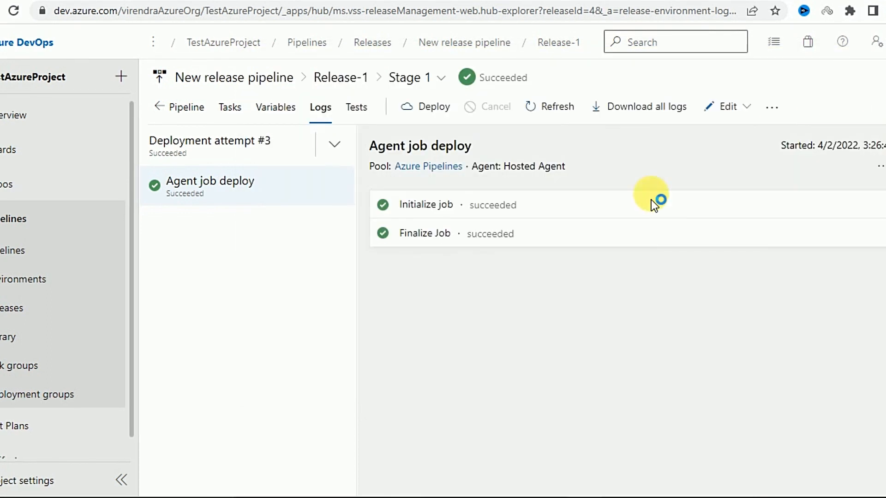